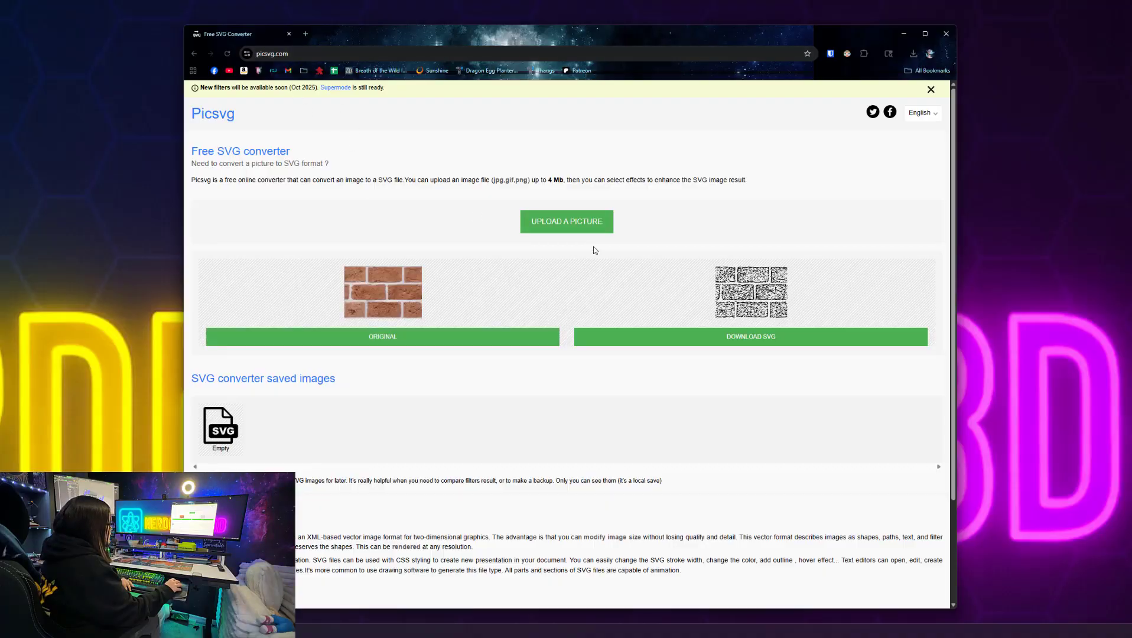
- Upload the Neuromov logo, compare trace filters, and download the Edge 3 result as pJDlkM01.svg
click(578, 223)
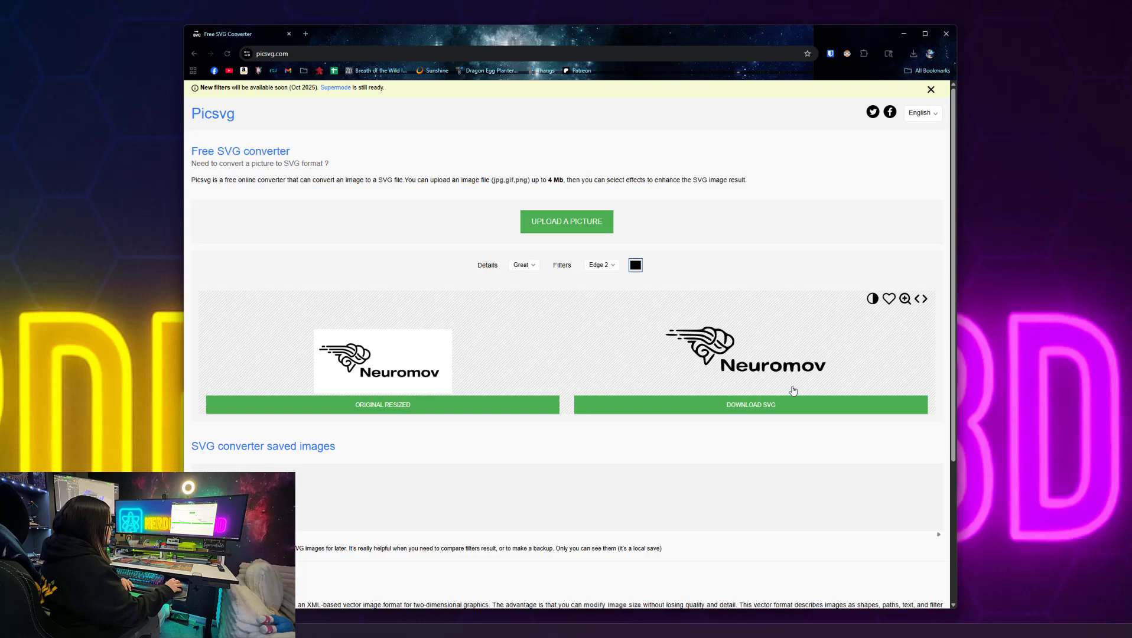
click(602, 265)
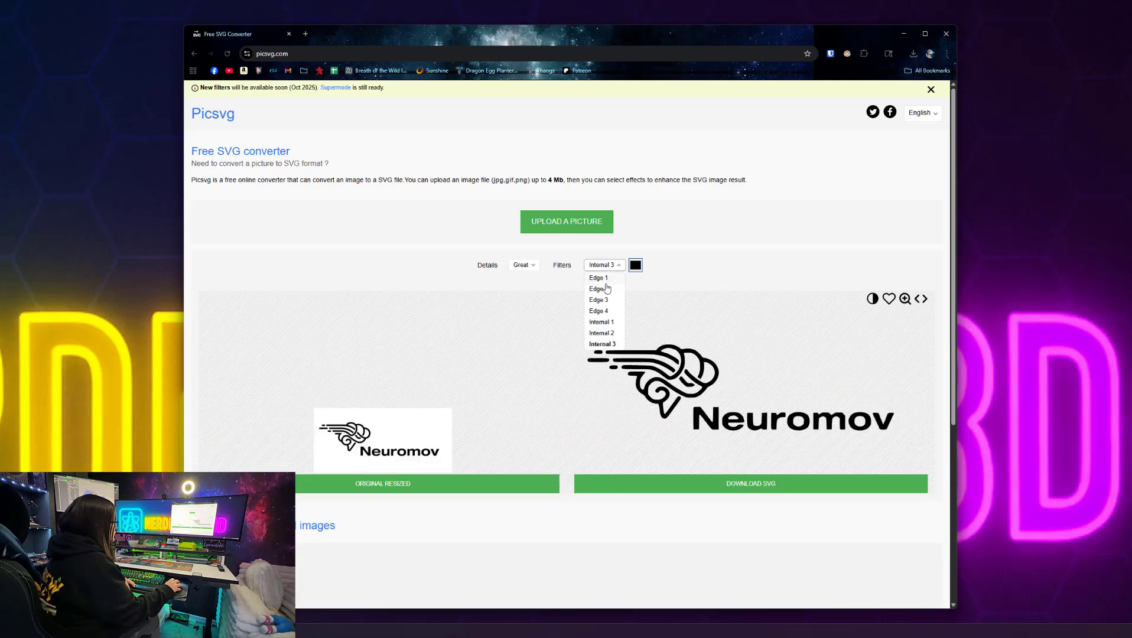
click(605, 278)
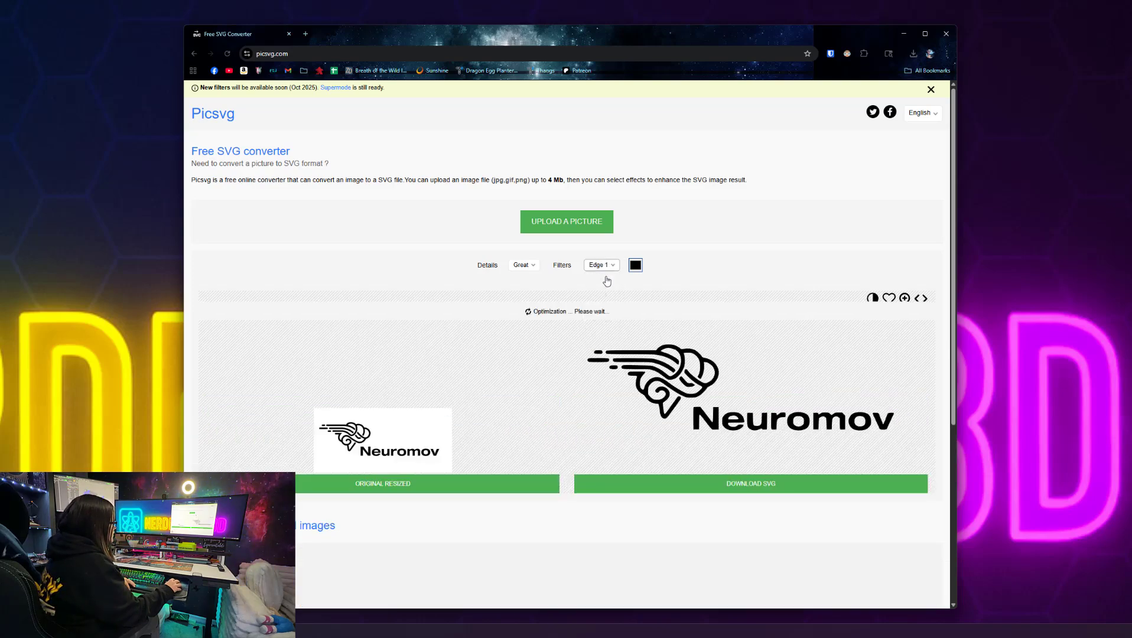
click(604, 263)
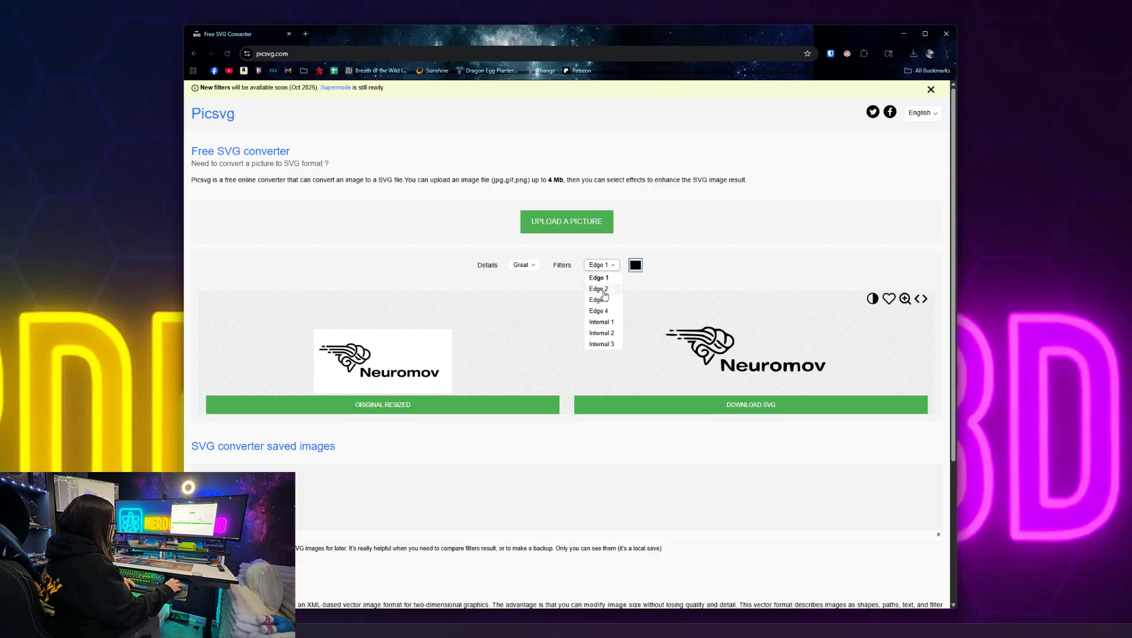
click(606, 288)
click(605, 265)
click(605, 339)
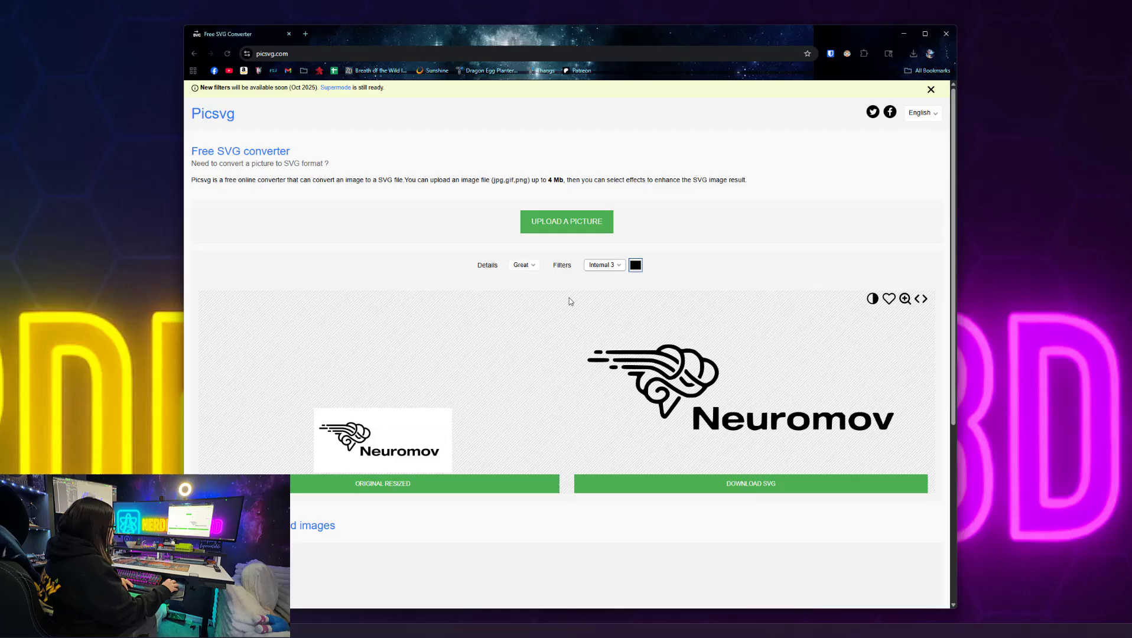
click(605, 265)
click(605, 302)
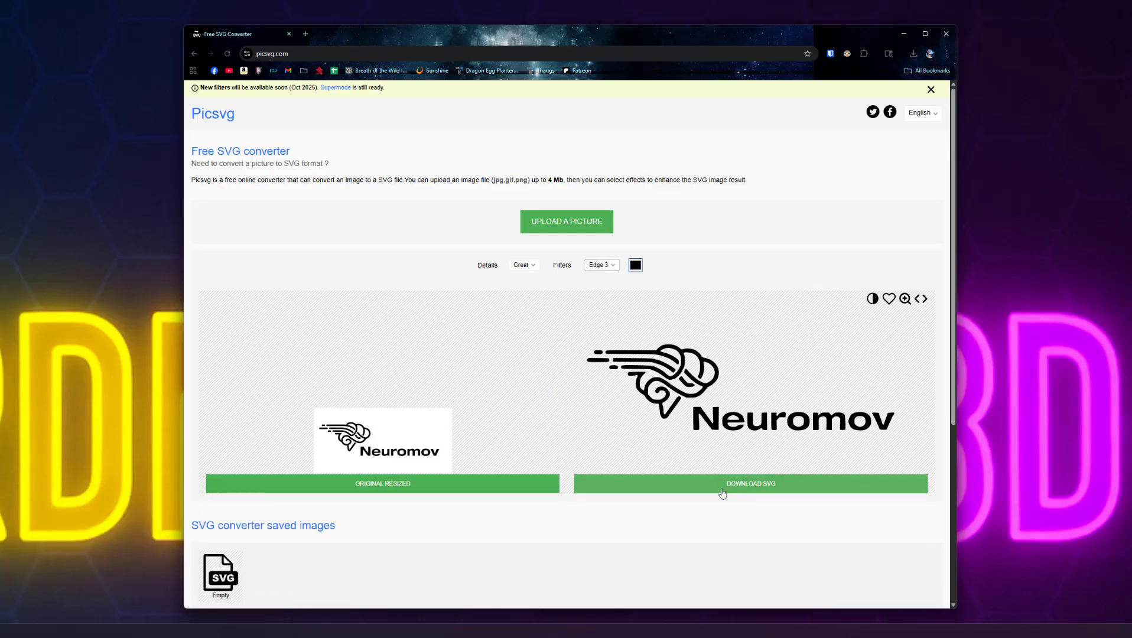
click(751, 489)
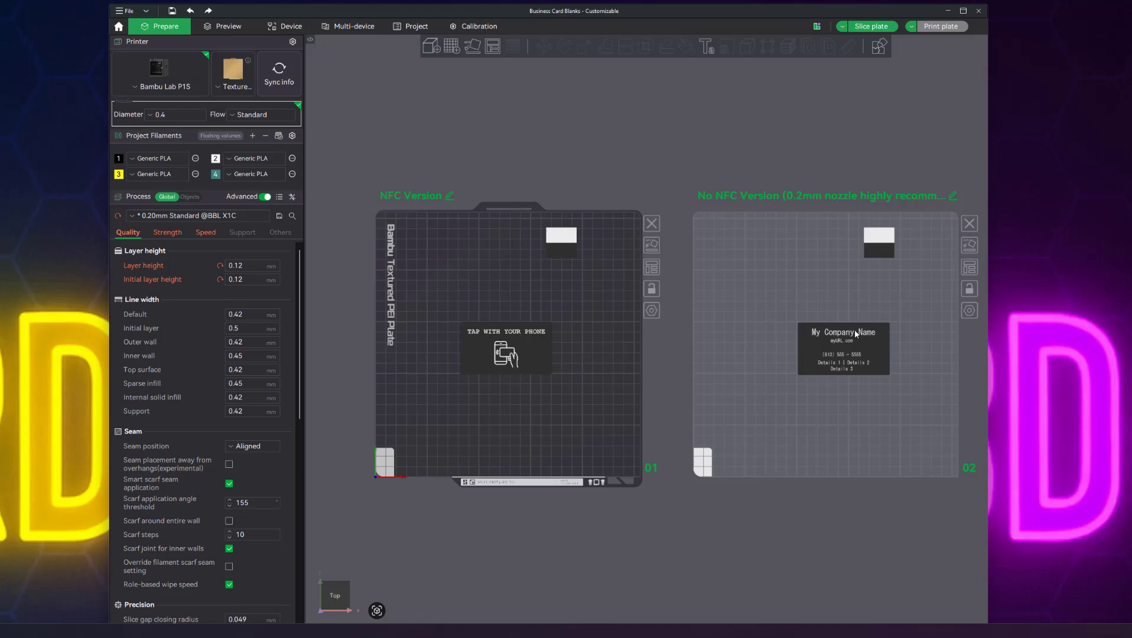
- Tilt the view, then return to a top-down view of the NFC and No NFC plates
mouse_move(826, 428)
mouse_down()
mouse_move(829, 397)
mouse_move(826, 447)
mouse_up()
key(1)
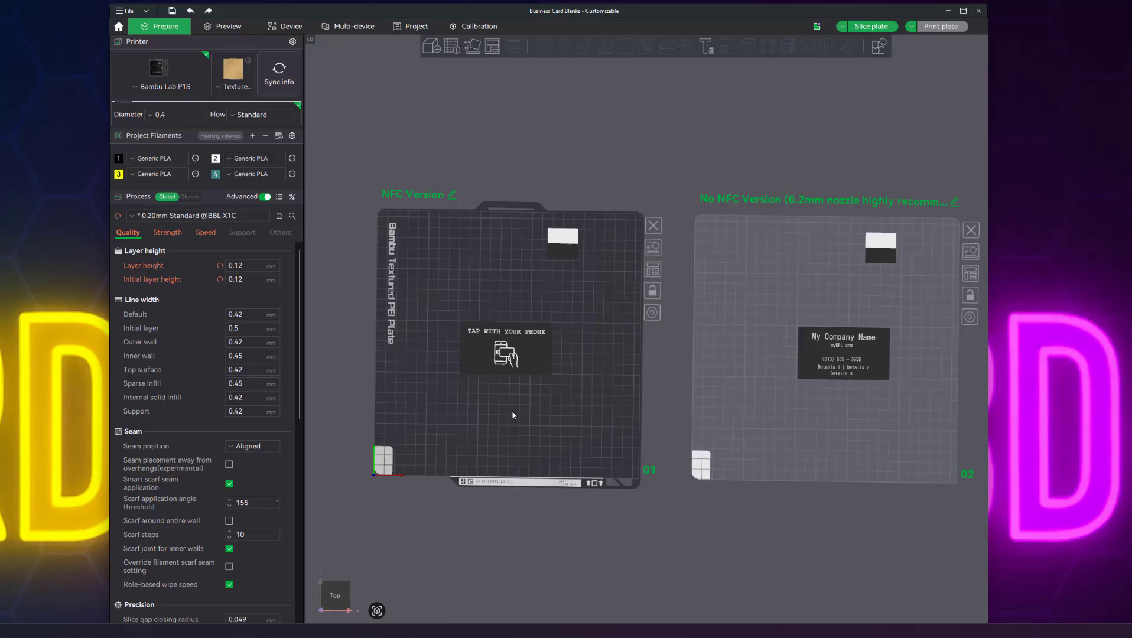
- Import pJDlkM01.svg into the project and drag the logo down-right on plate 01
click(125, 10)
mouse_move(157, 78)
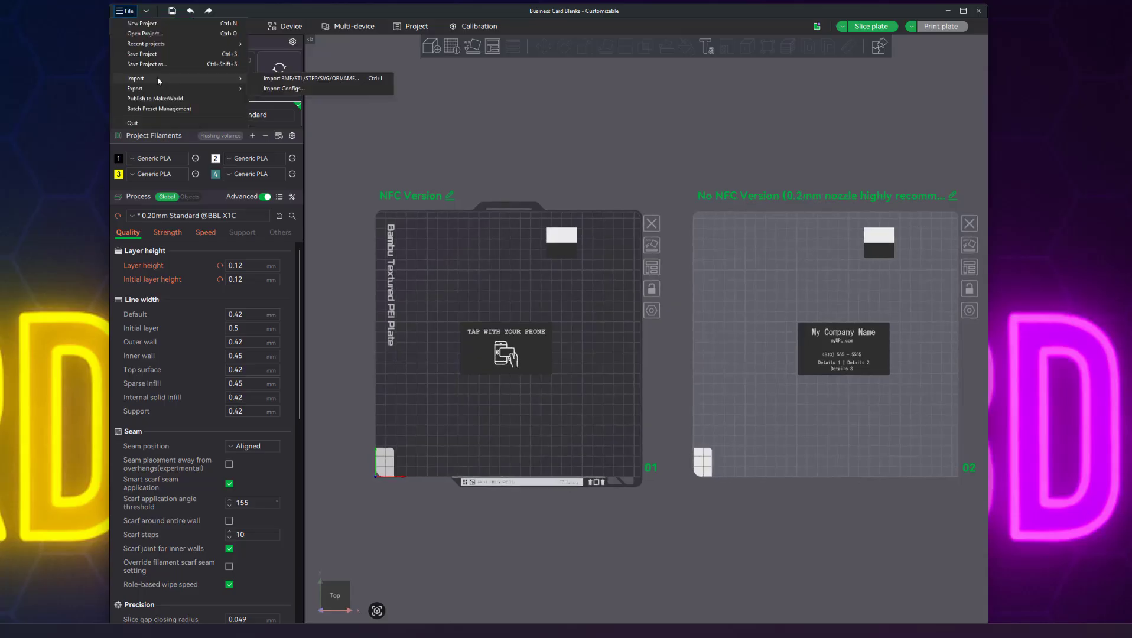
click(317, 78)
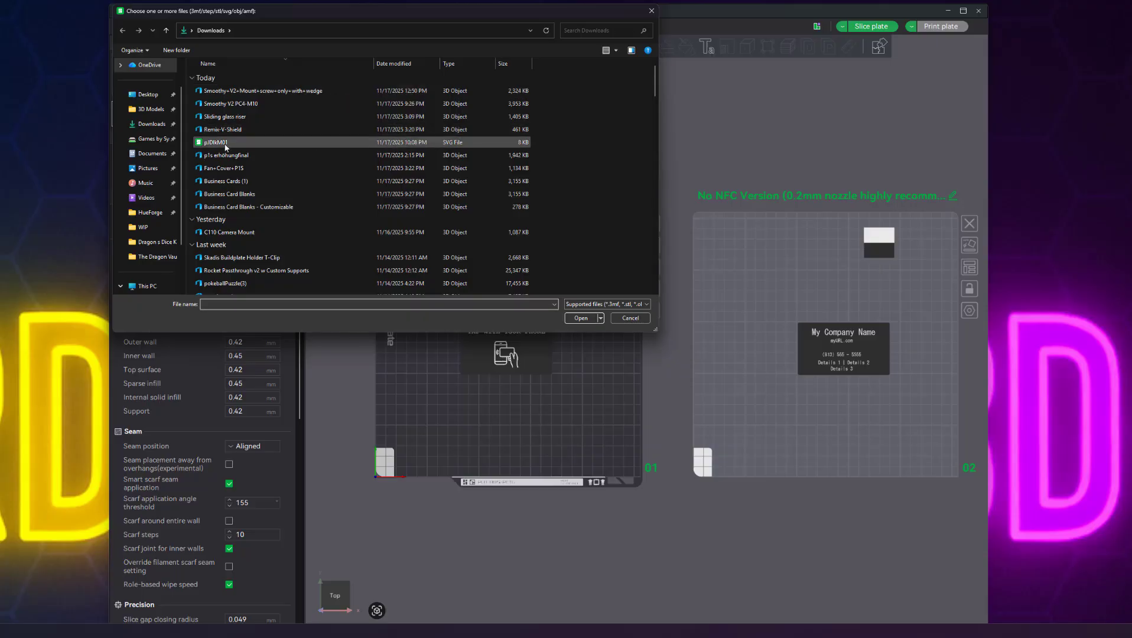
click(225, 143)
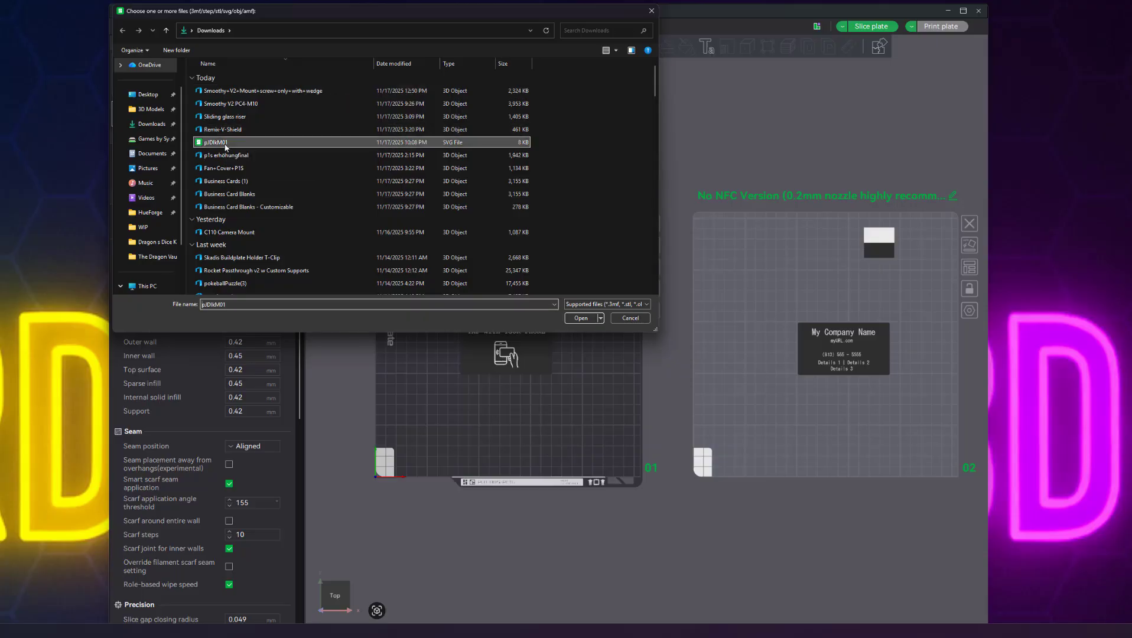
click(581, 317)
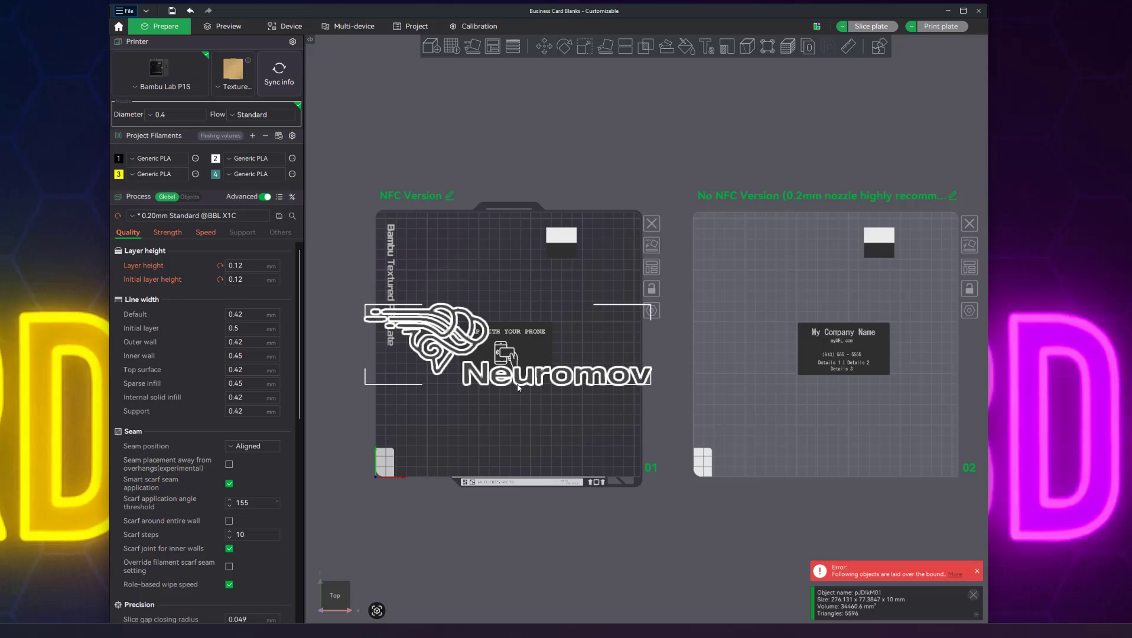
drag(520, 380, 530, 407)
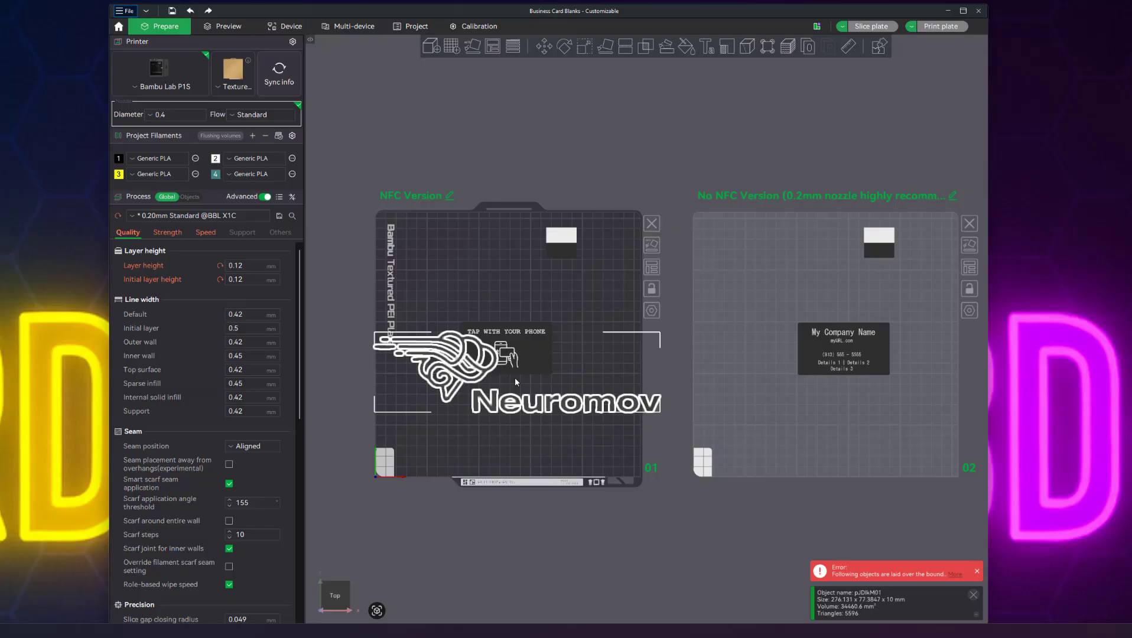
- Scale the Neuromov logo down to about 72.8 × 20.4 mm, comparing it with the NFC card
click(588, 48)
drag(661, 412, 542, 391)
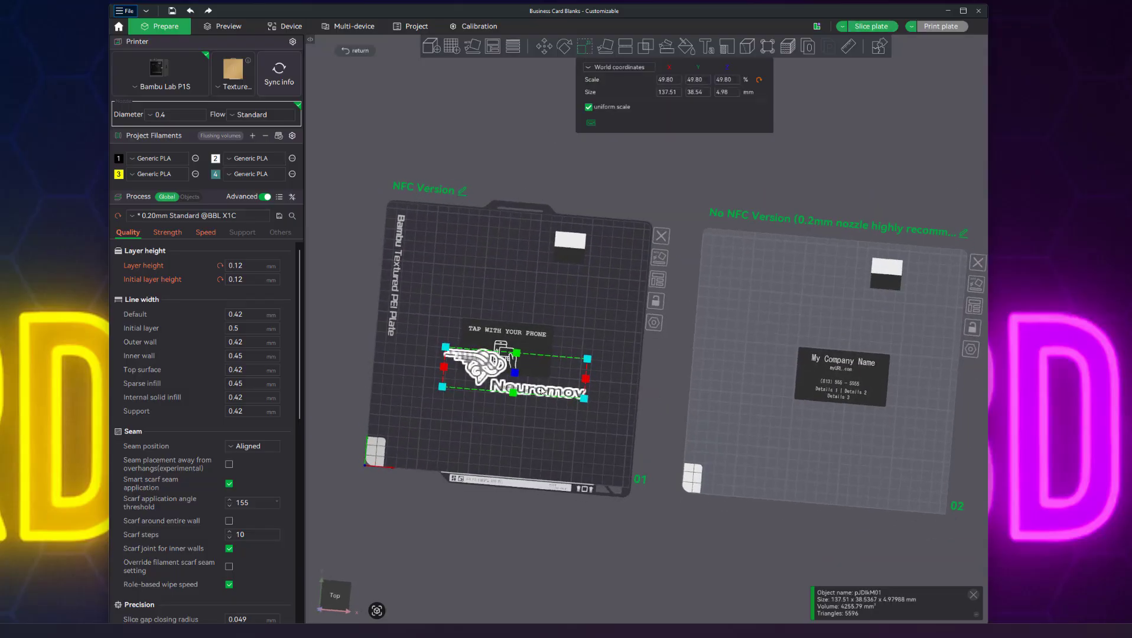
click(497, 398)
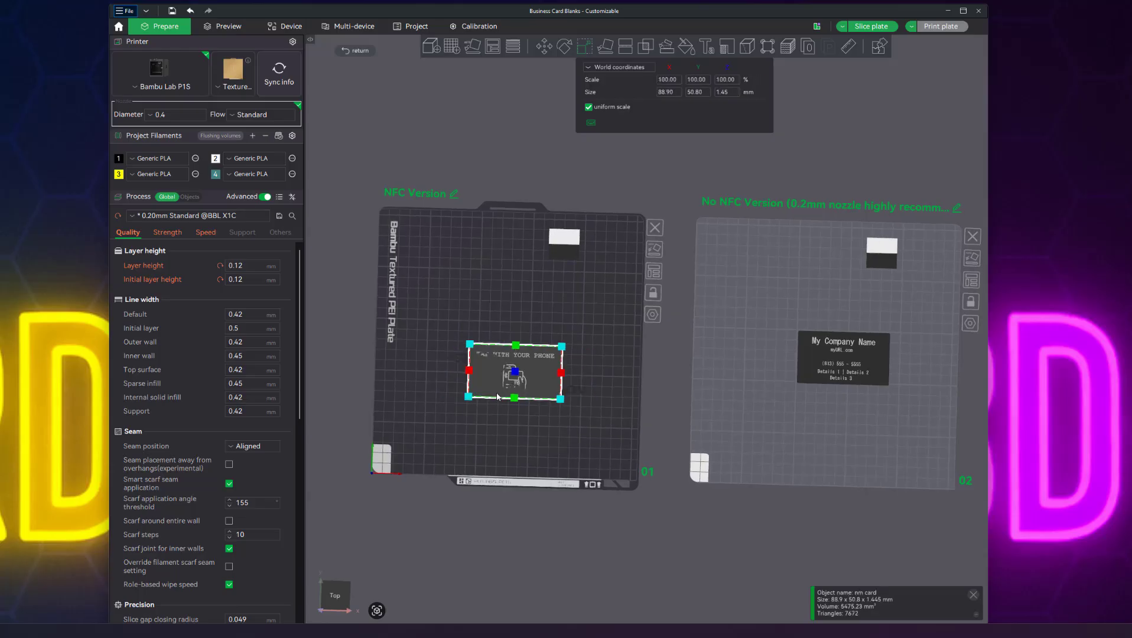
click(566, 390)
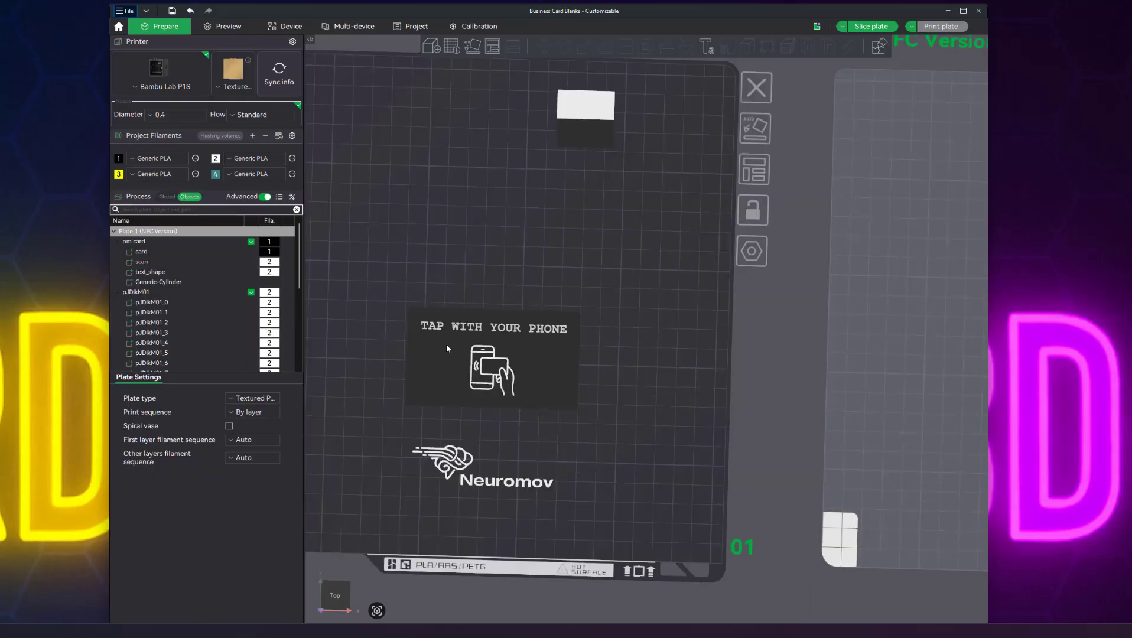
scroll(449, 378, down, 3)
scroll(458, 456, up, 3)
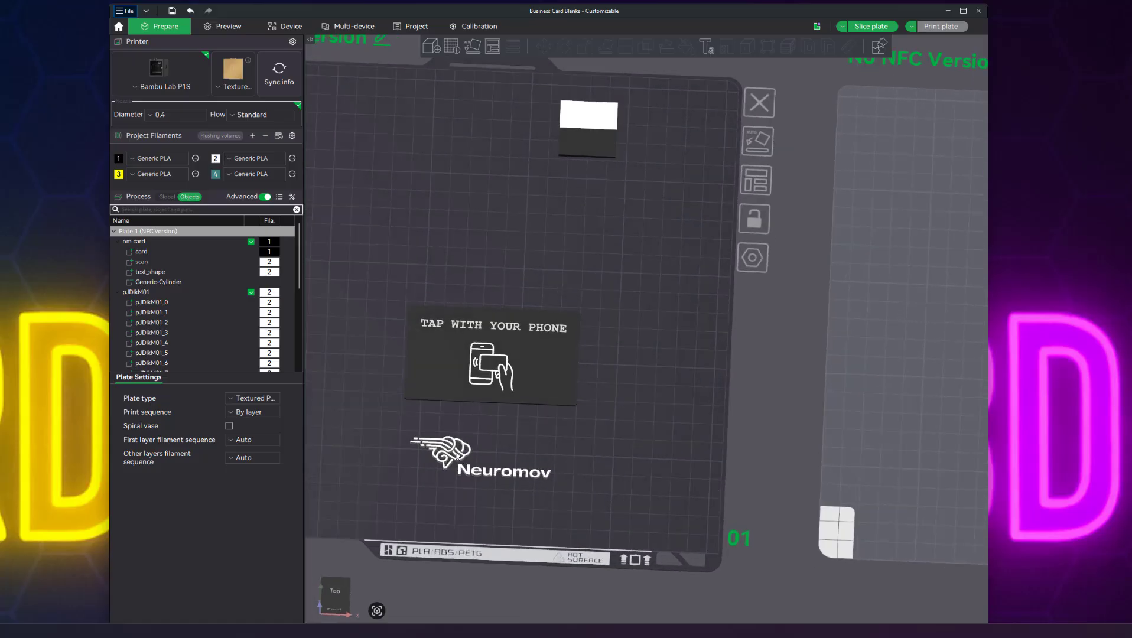
- Flip the logo 180° about the Y axis and drag it up onto the NFC card
click(145, 292)
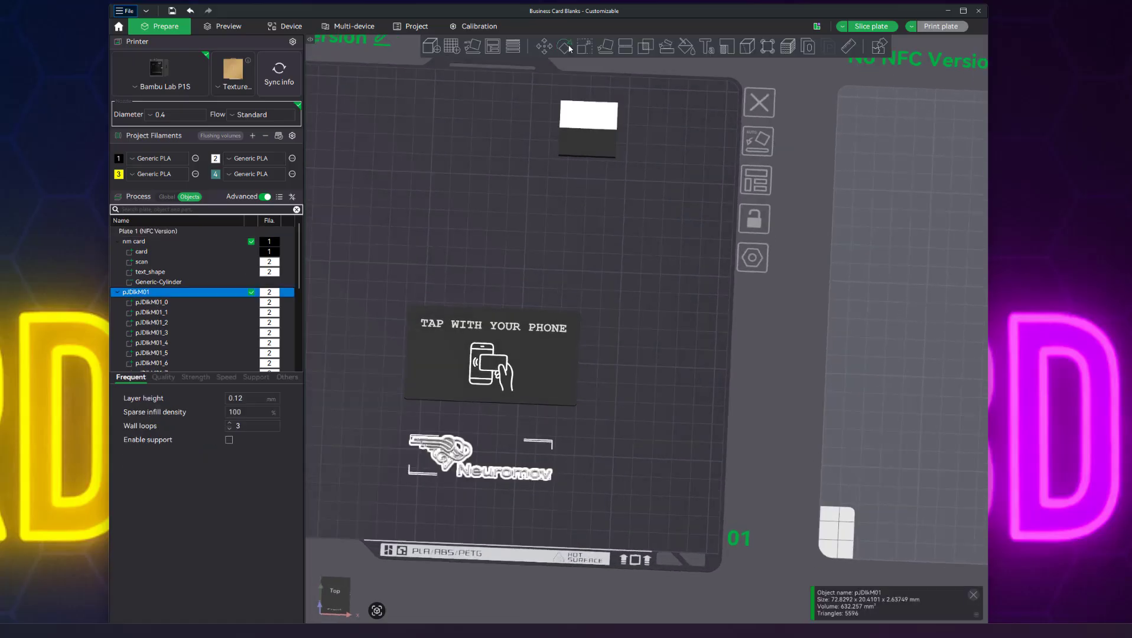
click(567, 47)
click(658, 79)
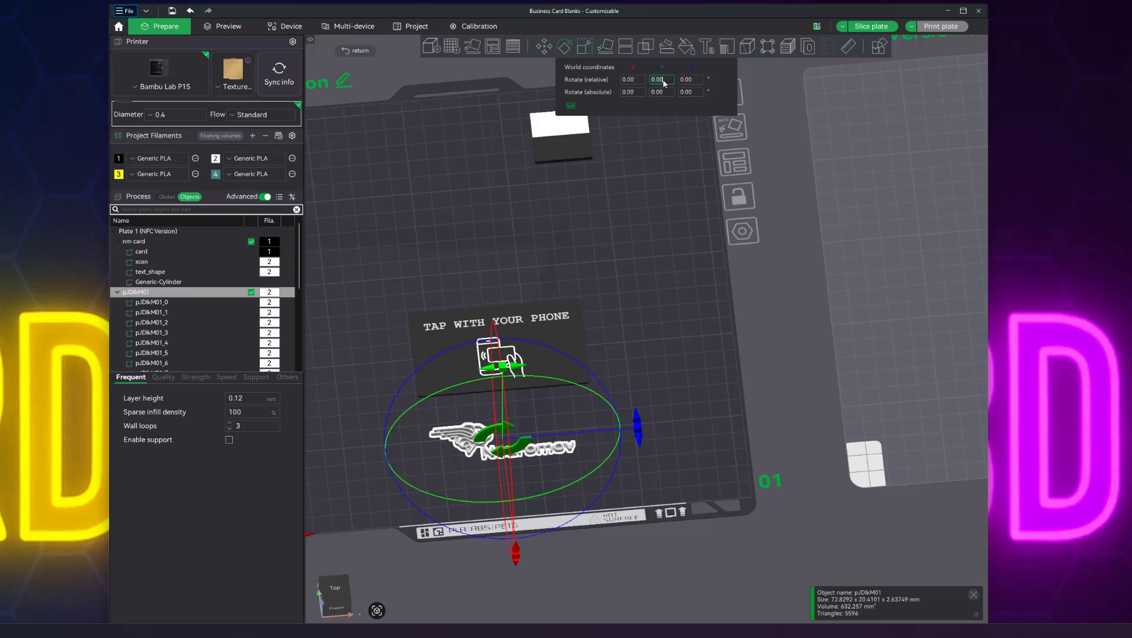
text(180)
key(Return)
click(483, 435)
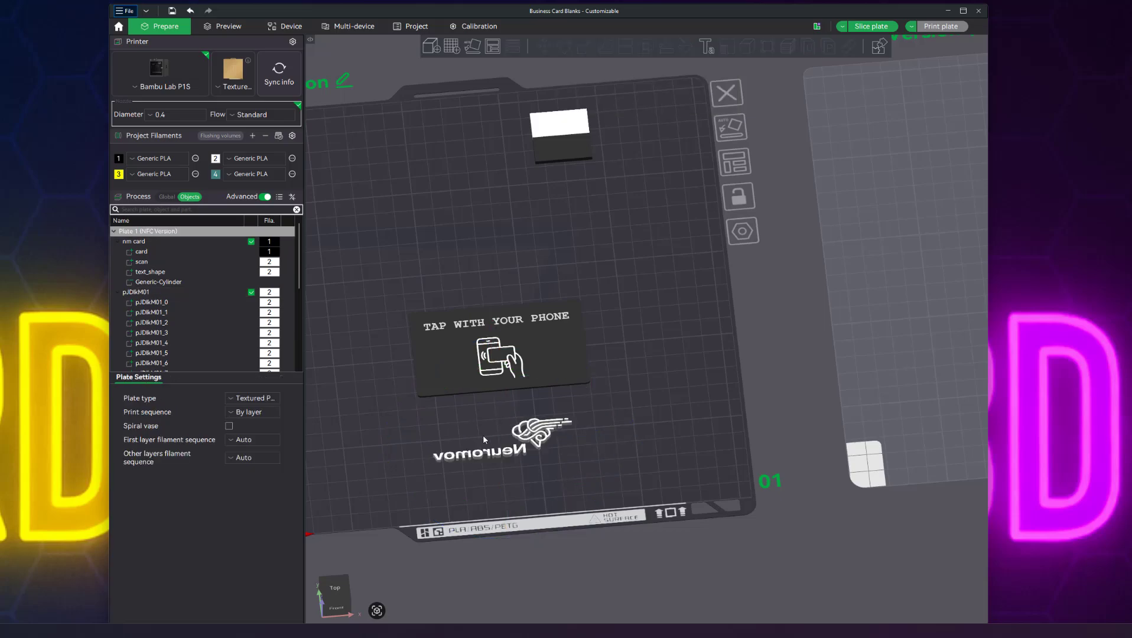
drag(526, 455, 533, 359)
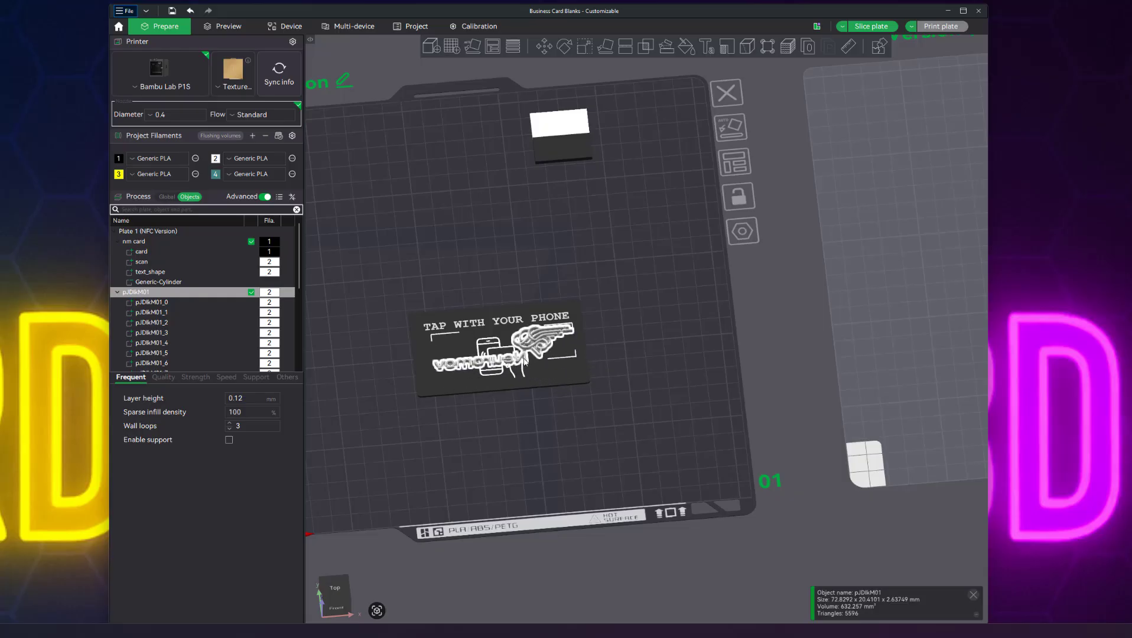
scroll(534, 358, up, 1)
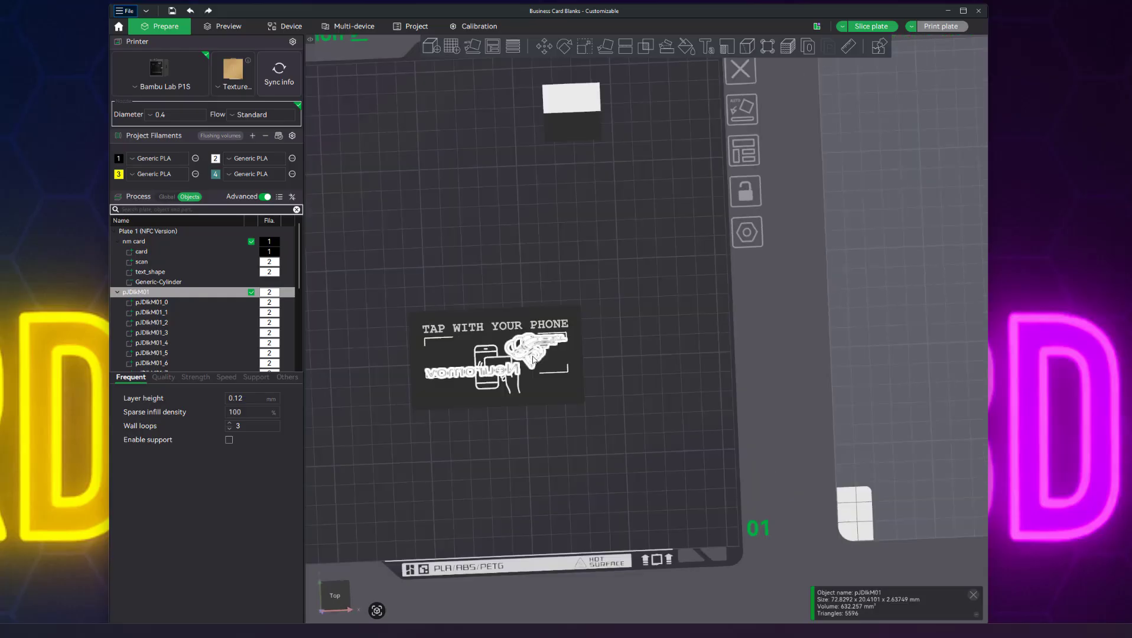
- Set the Neuromov logo's Z position to 0.05 mm
scroll(533, 359, up, 1)
click(549, 288)
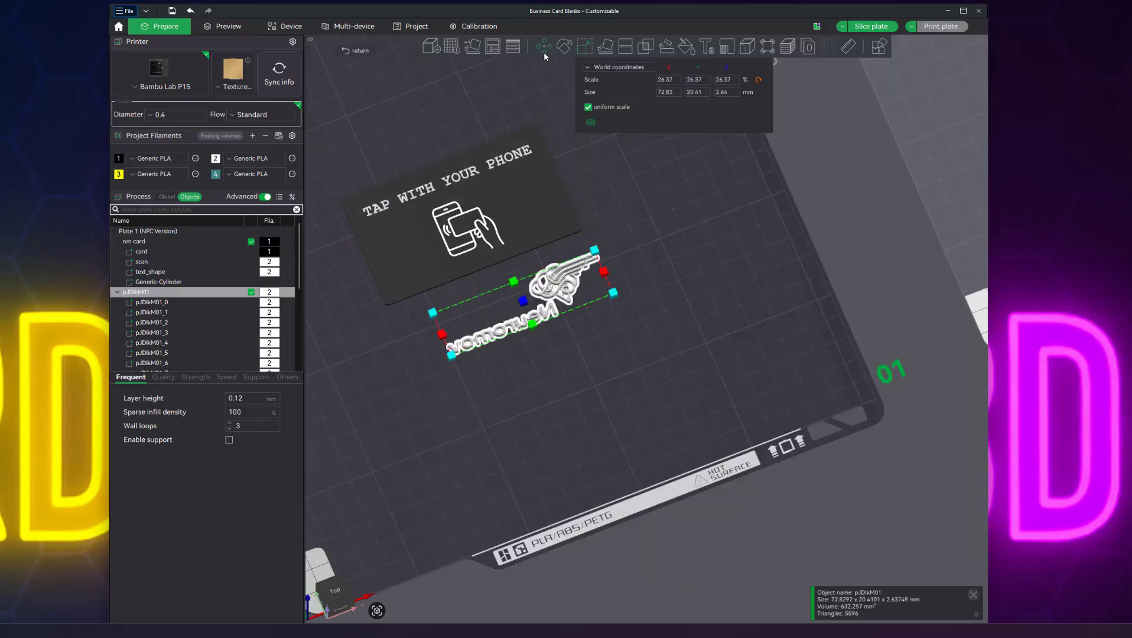
click(545, 53)
click(684, 81)
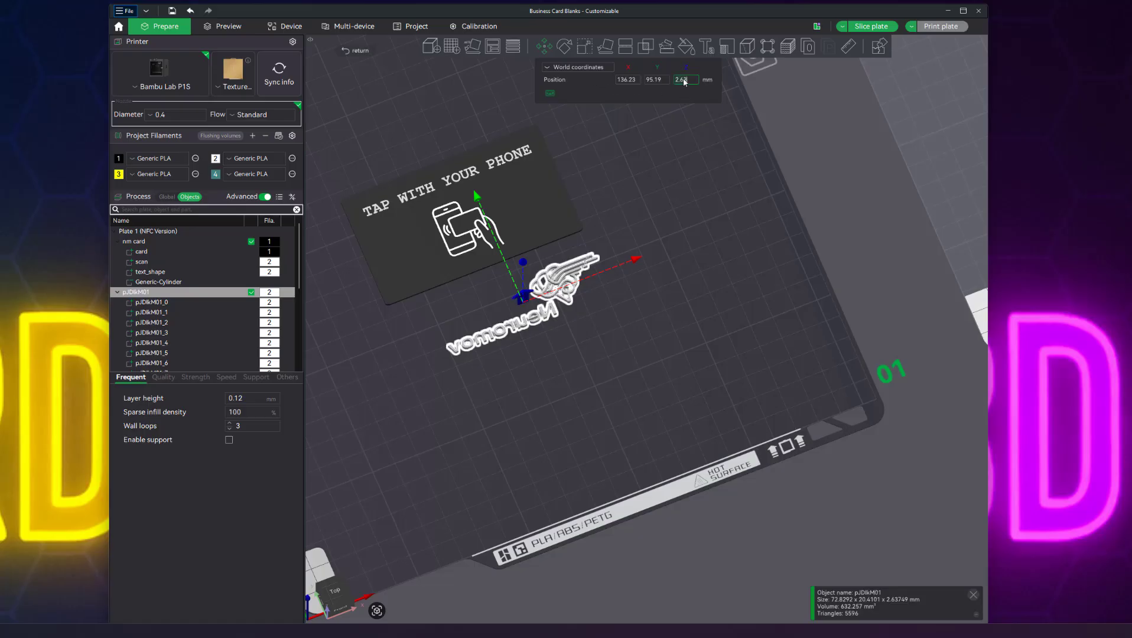
text(0.05)
key(Return)
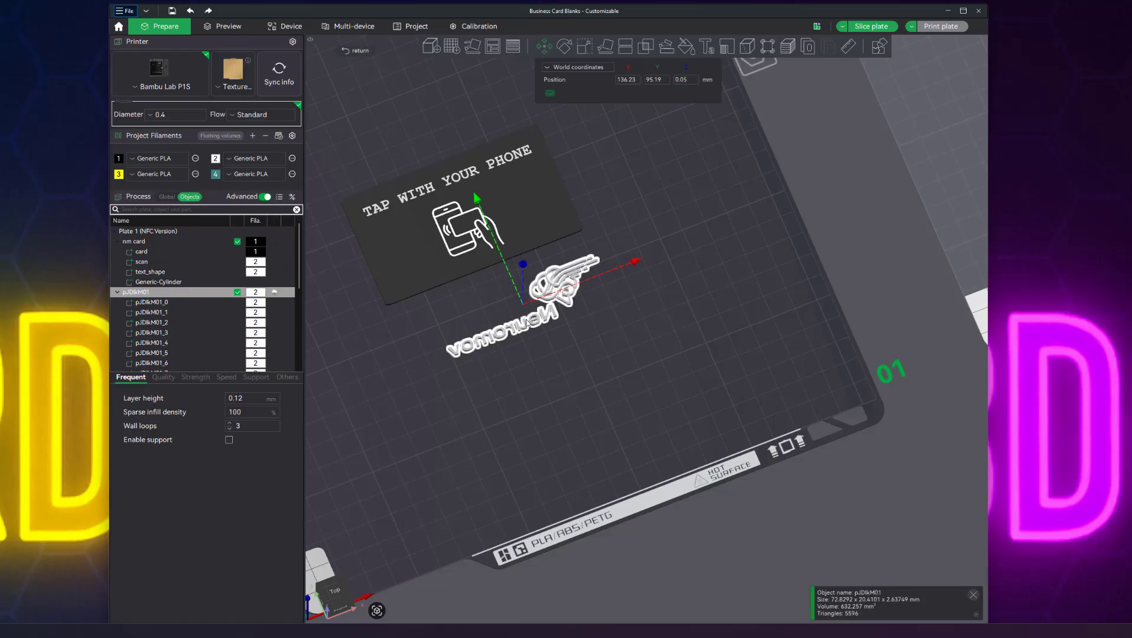
- Set the logo's Z size to 0 to flatten its thickness
key(s)
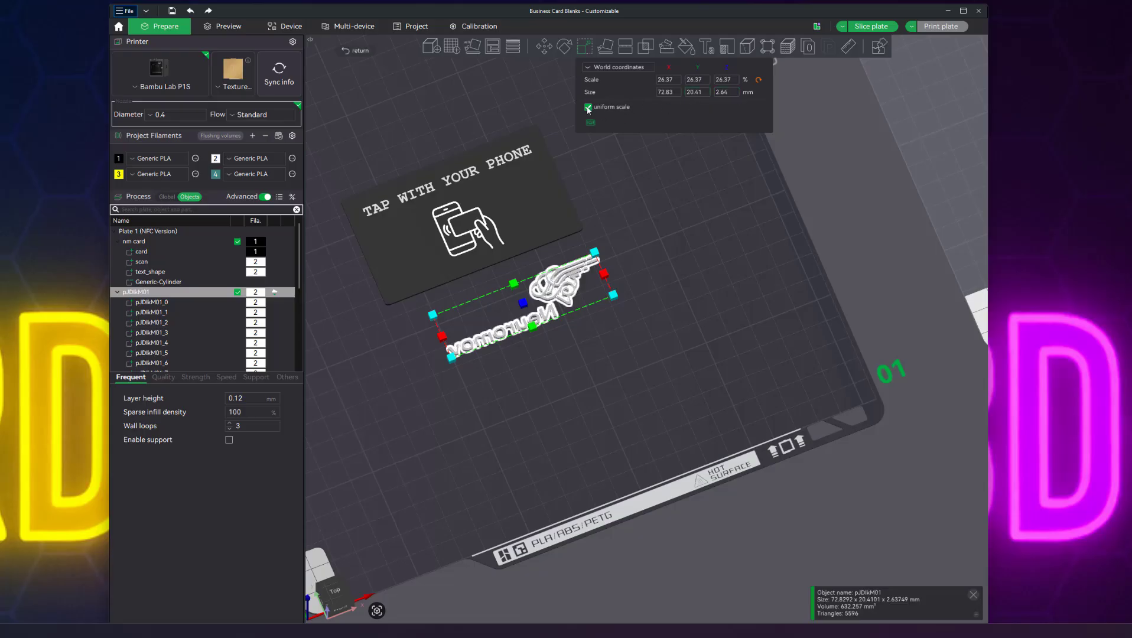
click(732, 92)
key(BackSpace)
key(BackSpace)
key(BackSpace)
key(BackSpace)
text(0)
key(Return)
drag(639, 331, 514, 427)
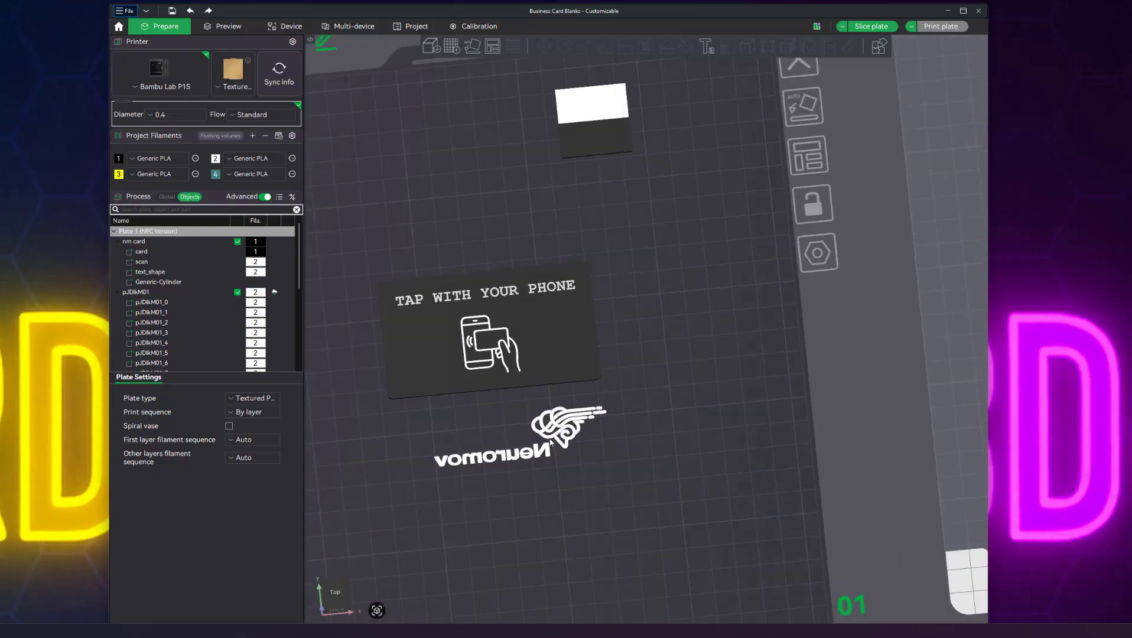
- Move the logo onto the NFC card at X 129.06, Y 141.67, then check it from below
click(142, 292)
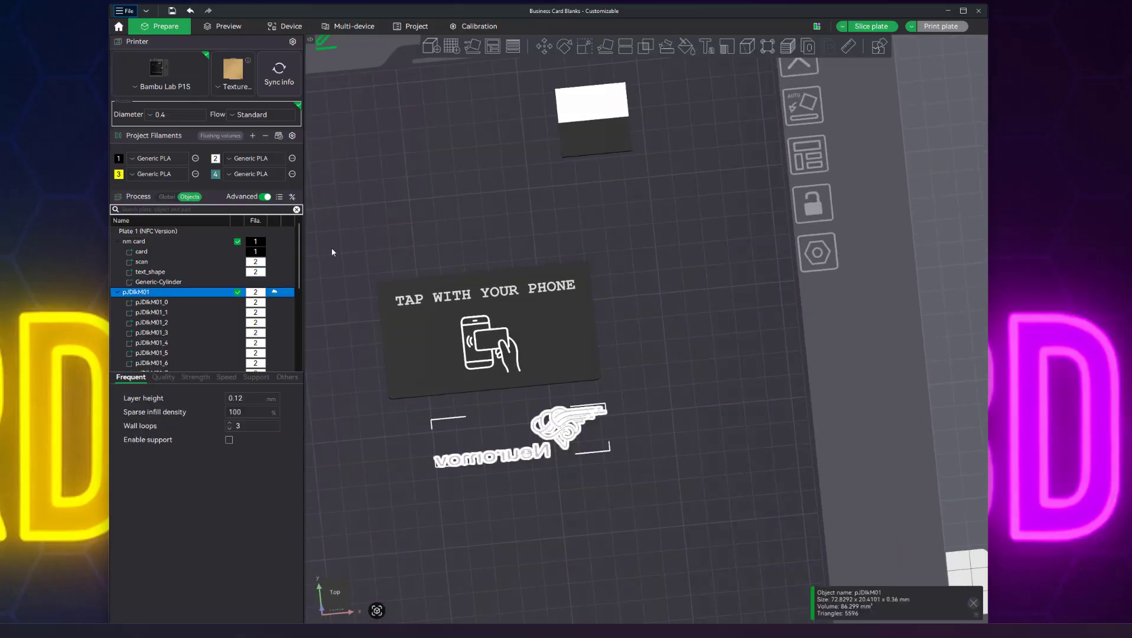
click(545, 46)
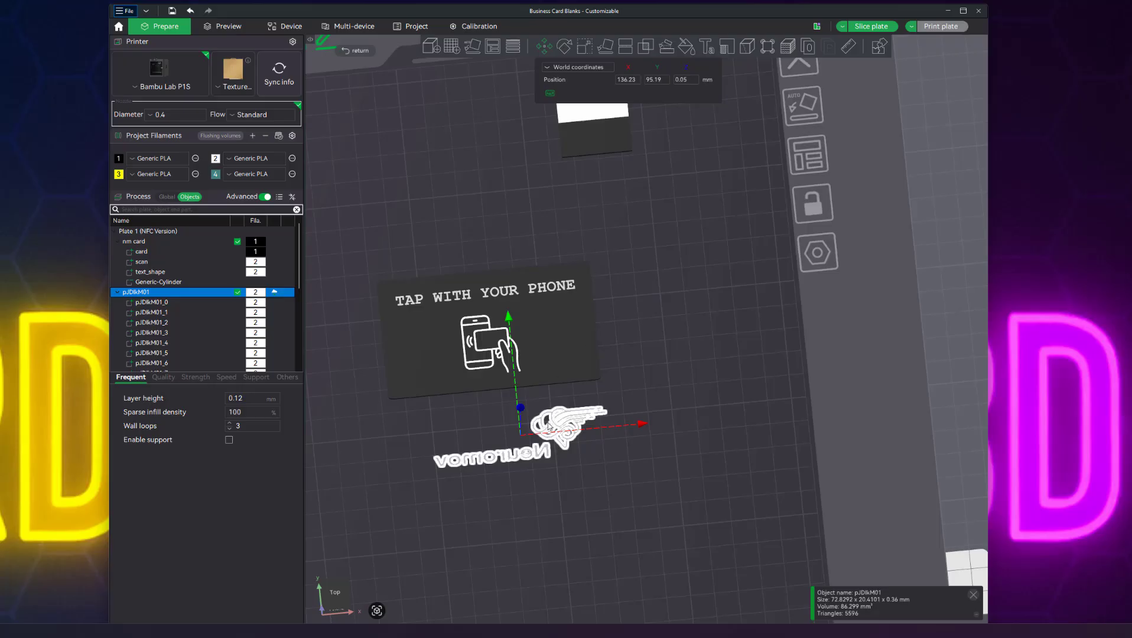
key(1)
scroll(516, 322, up, 5)
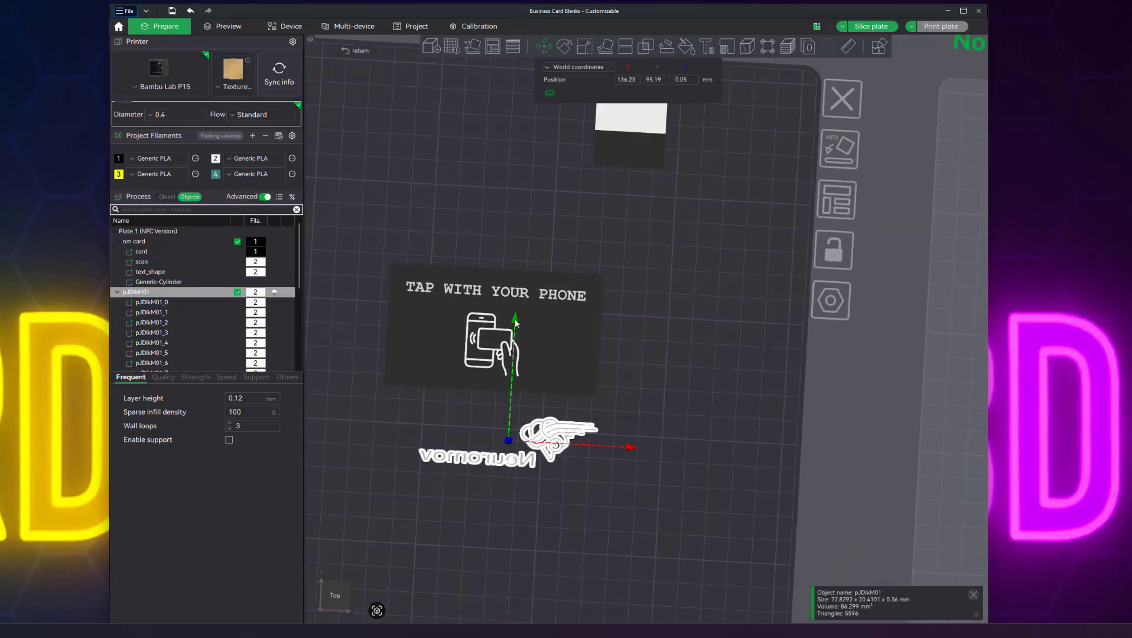
drag(516, 322, 516, 220)
drag(636, 344, 334, 608)
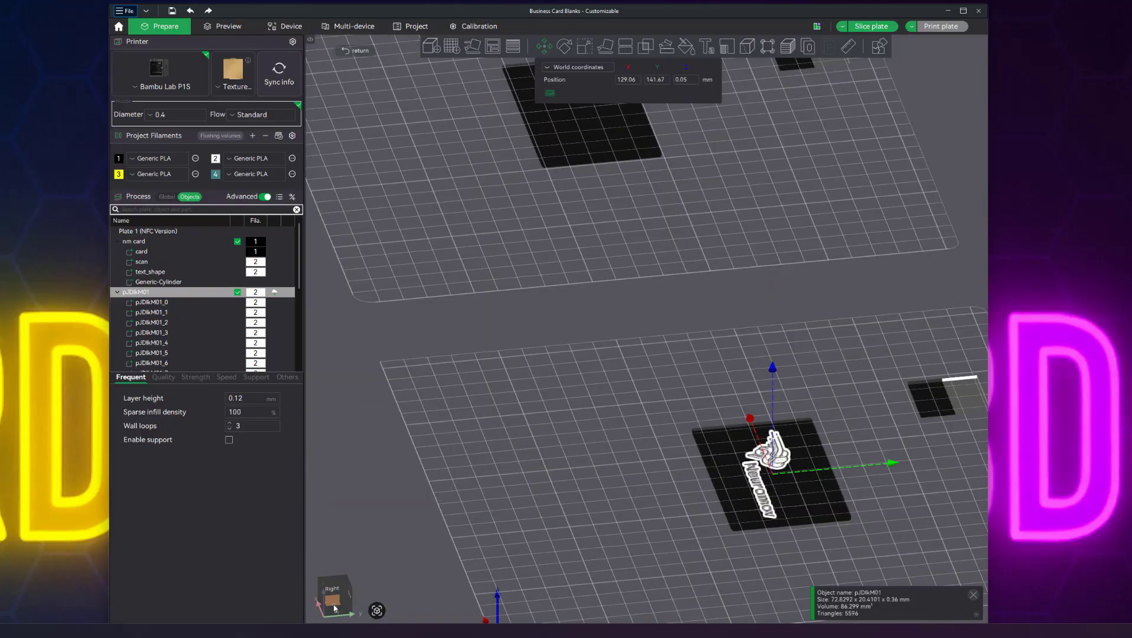
click(334, 608)
key(2)
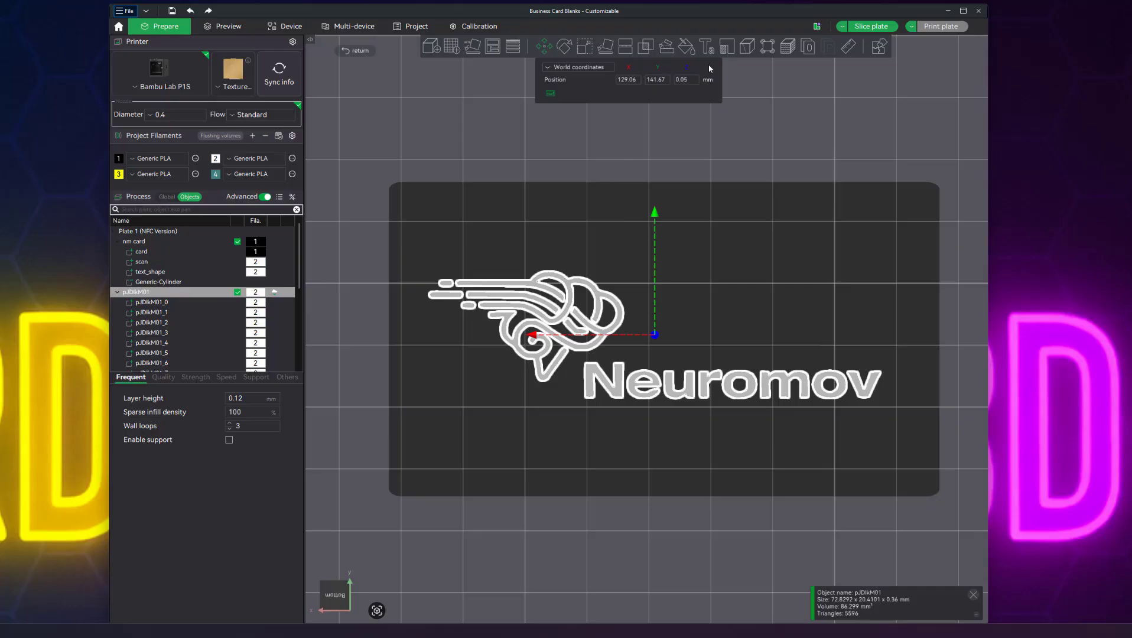
- In the colour painting tool, make filament 1 blue and filament 3 pink
click(687, 47)
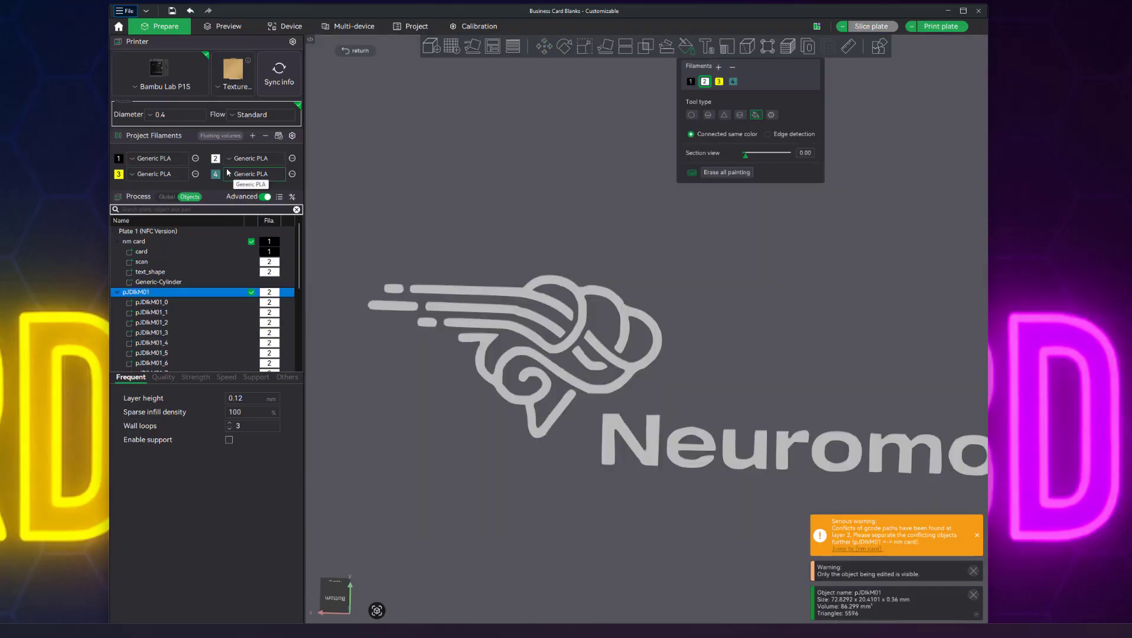
click(118, 158)
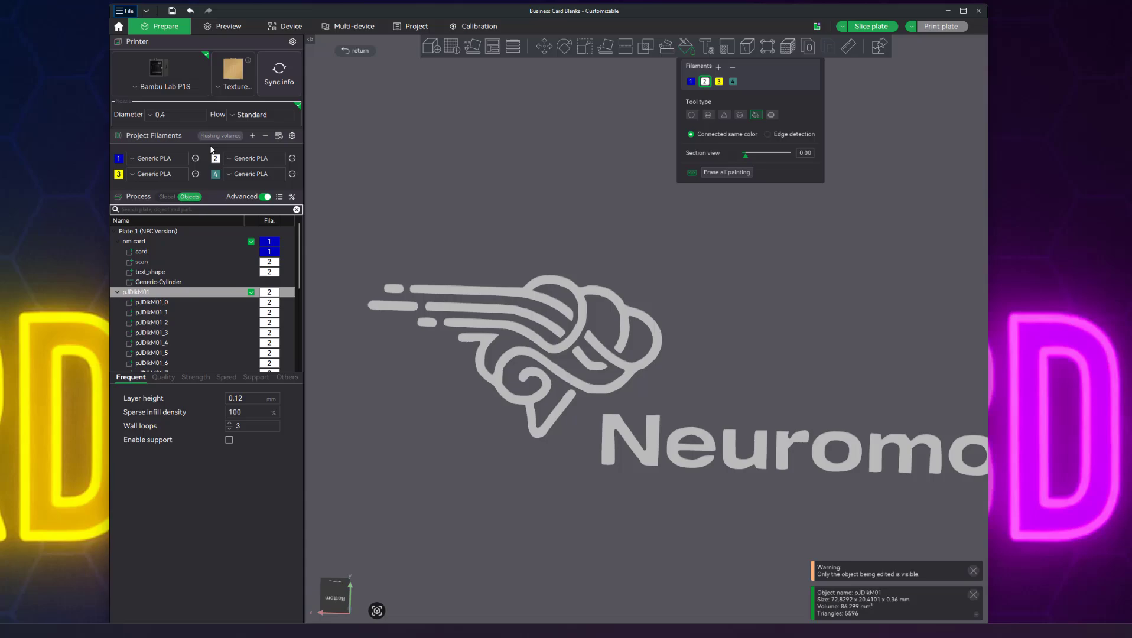
click(217, 158)
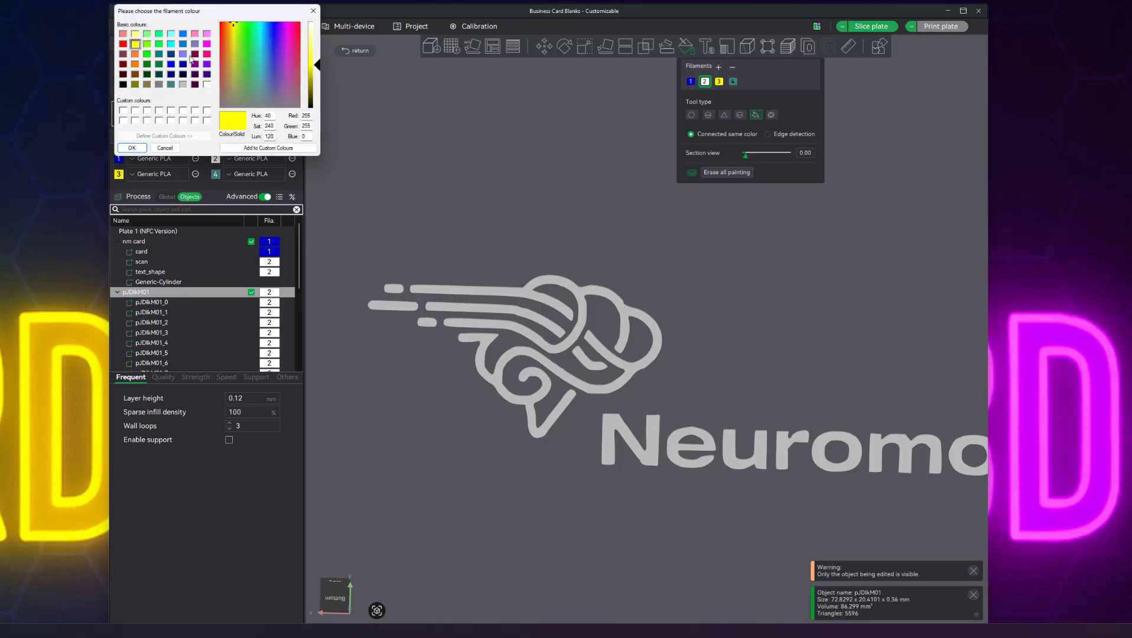
click(207, 34)
click(131, 147)
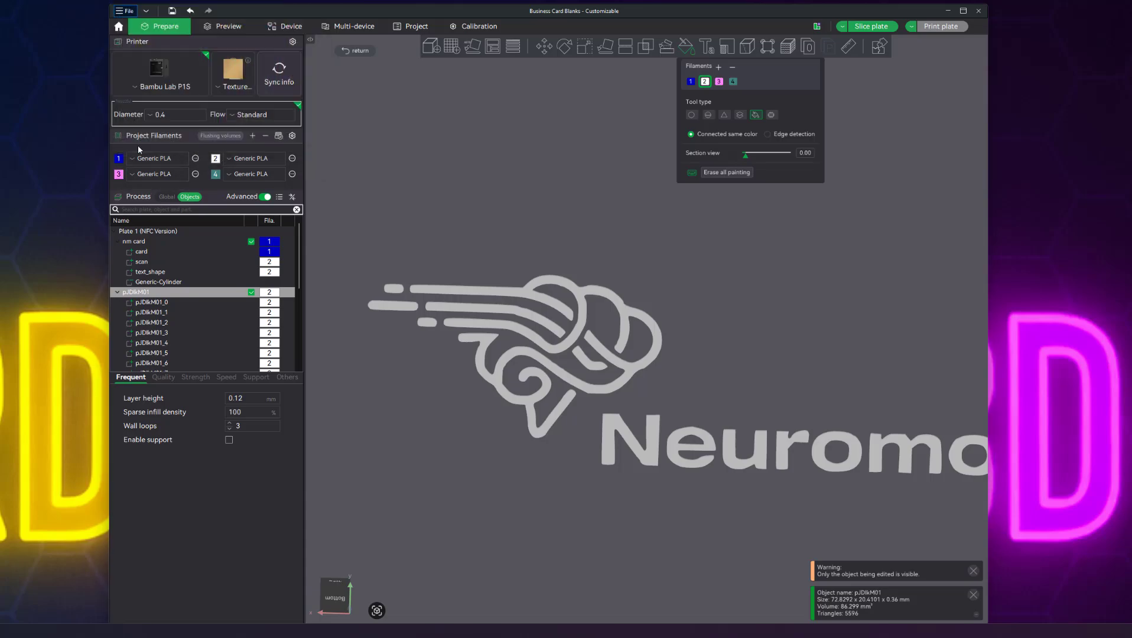
- Paint the logo's brain outline and speed-line dashes with pink filament 3
click(719, 82)
click(525, 289)
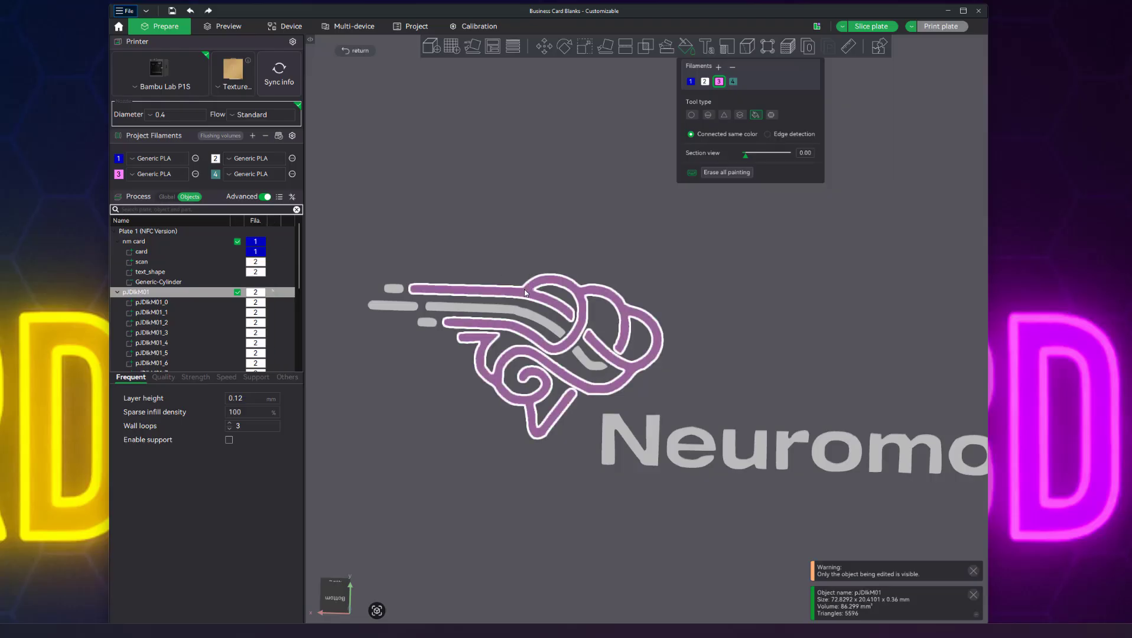
click(538, 317)
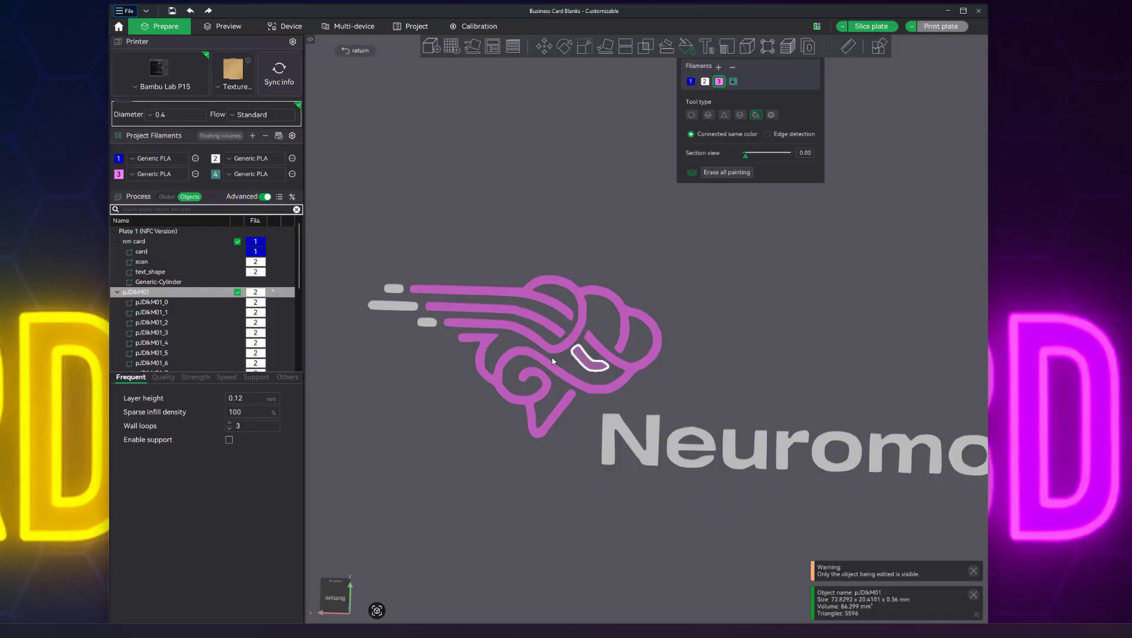
click(591, 362)
click(394, 307)
click(393, 289)
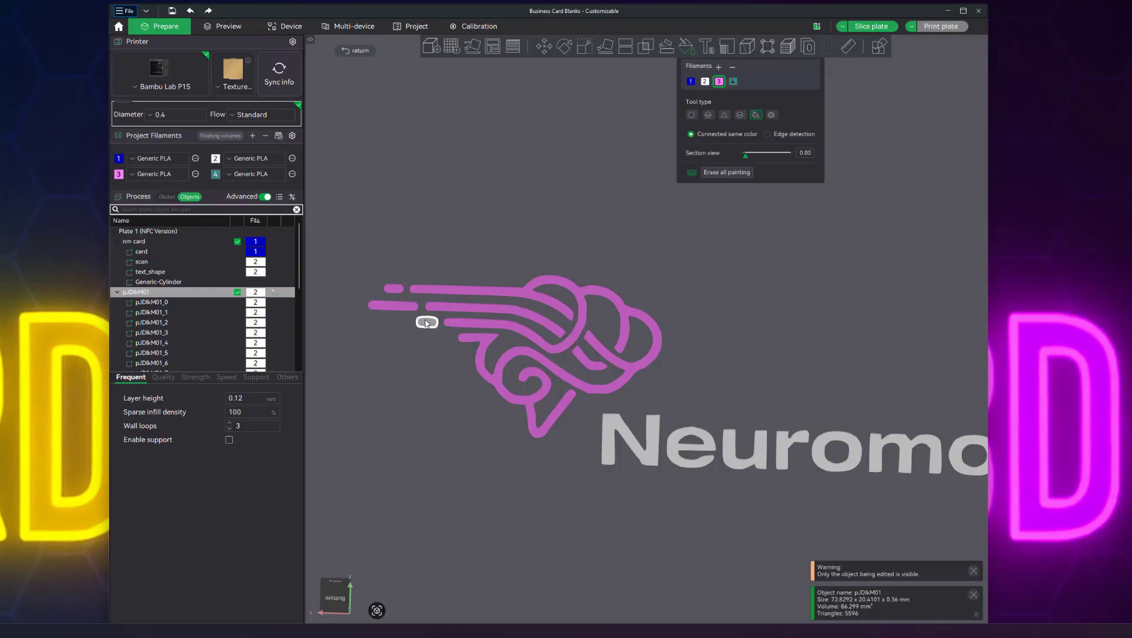
click(426, 322)
scroll(936, 457, down, 4)
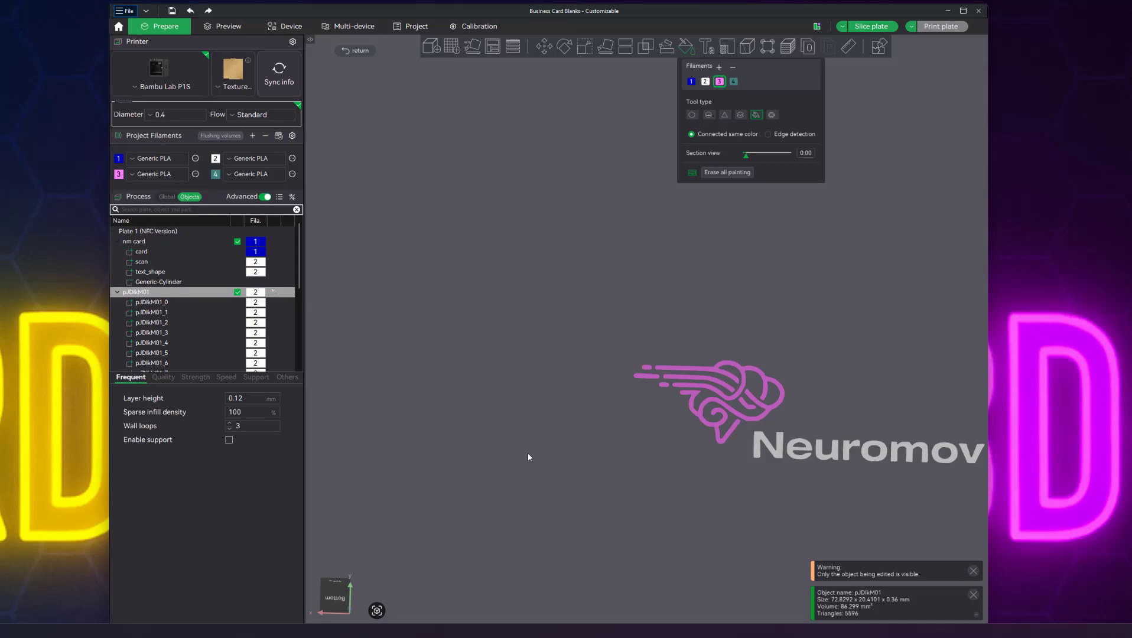
- Slice the plate, dismiss the gcode conflict warning, and inspect the plate 1 preview
click(359, 51)
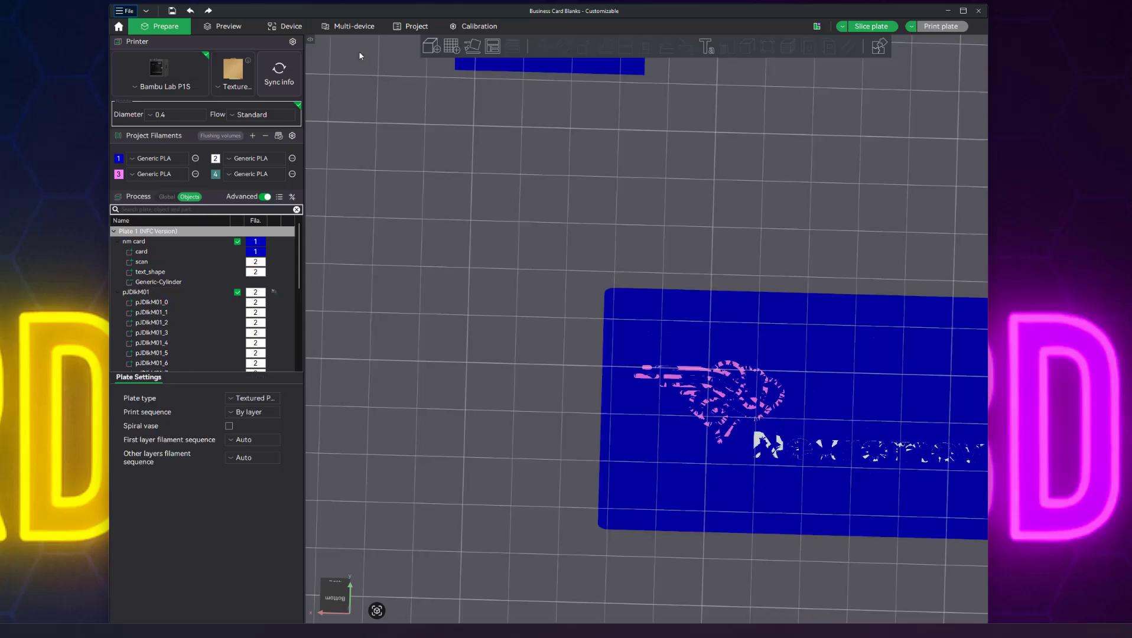
click(879, 28)
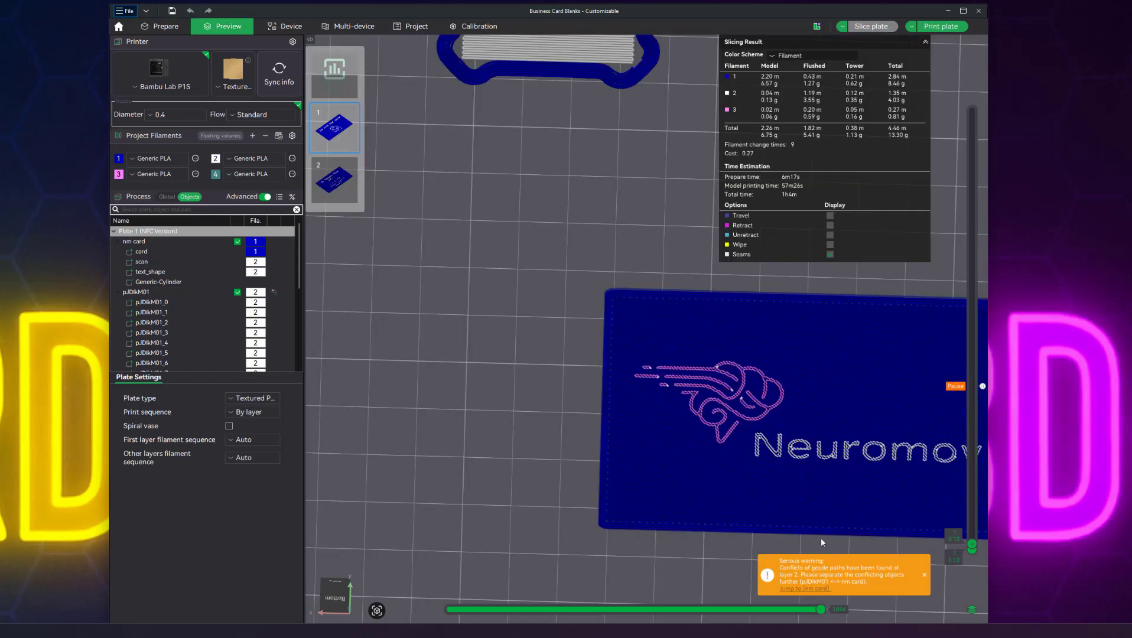
scroll(711, 510, down, 1)
scroll(959, 448, up, 5)
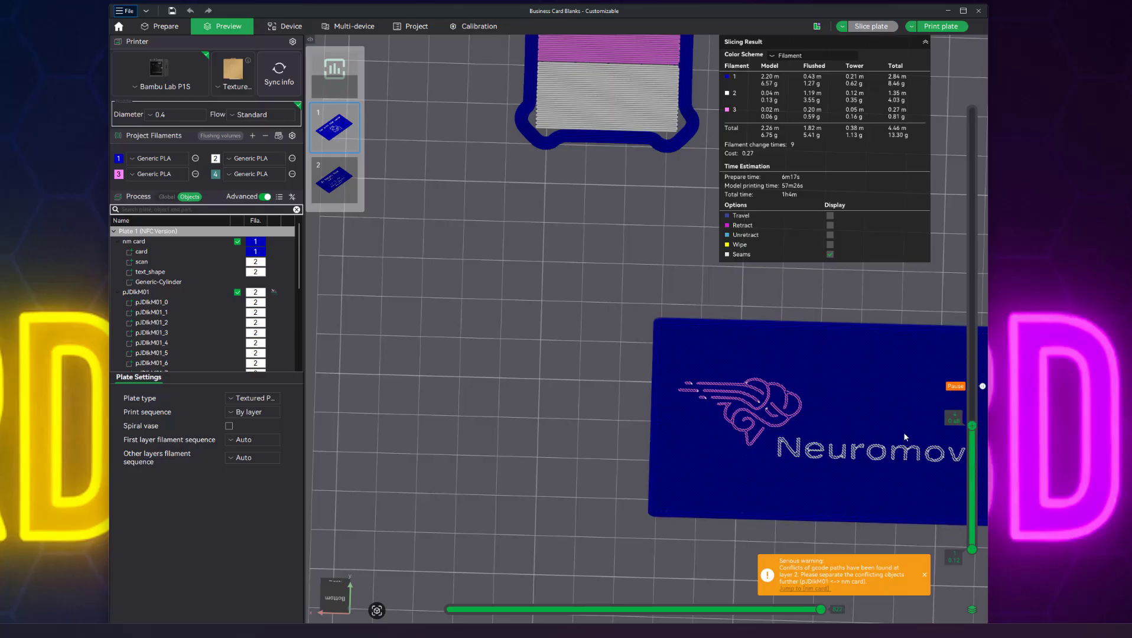
scroll(903, 431, up, 2)
scroll(913, 436, up, 4)
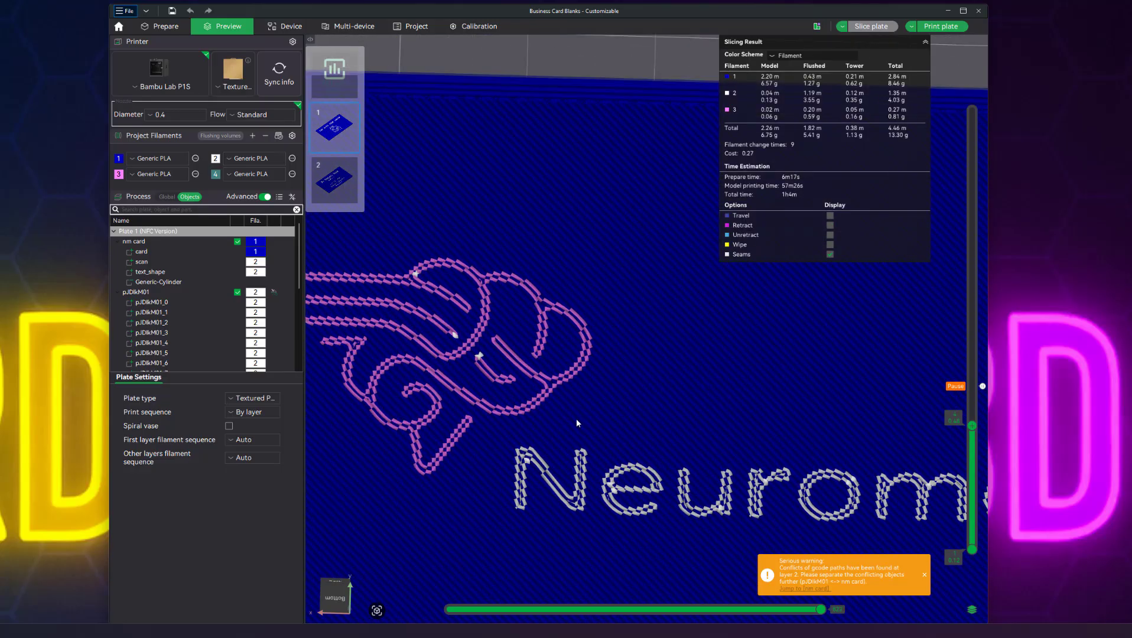
scroll(698, 512, down, 3)
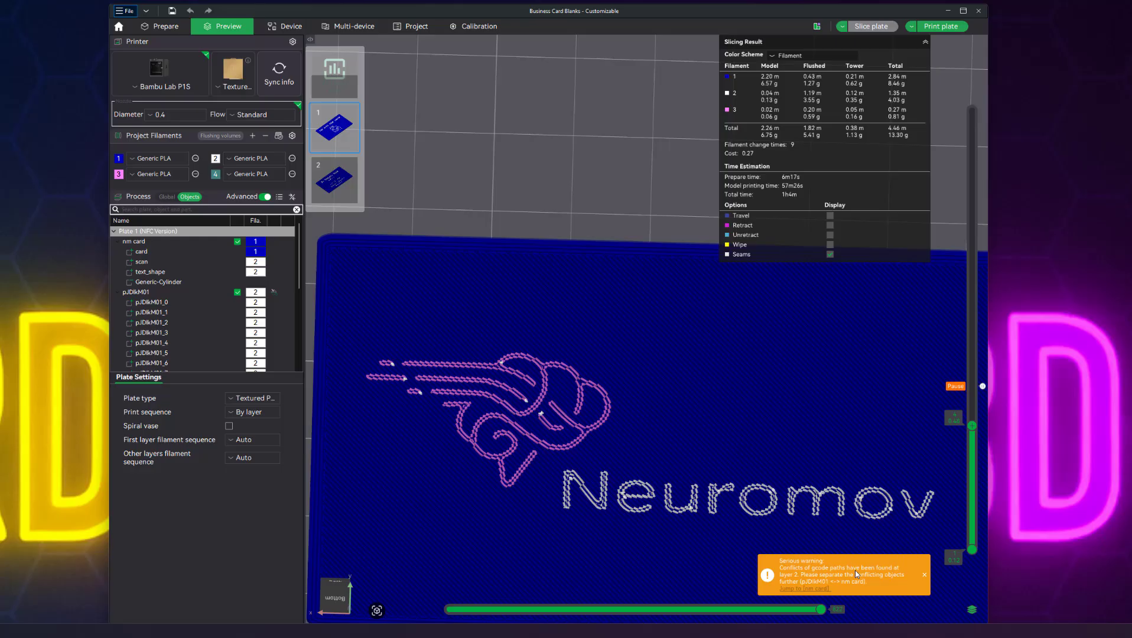
click(924, 577)
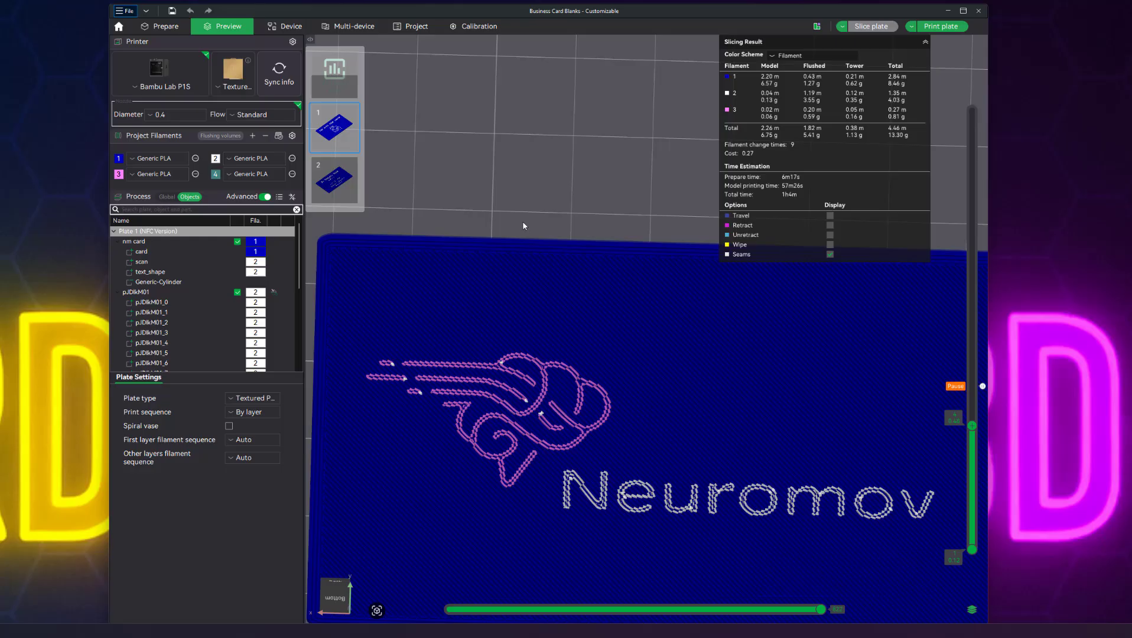
scroll(523, 226, down, 1)
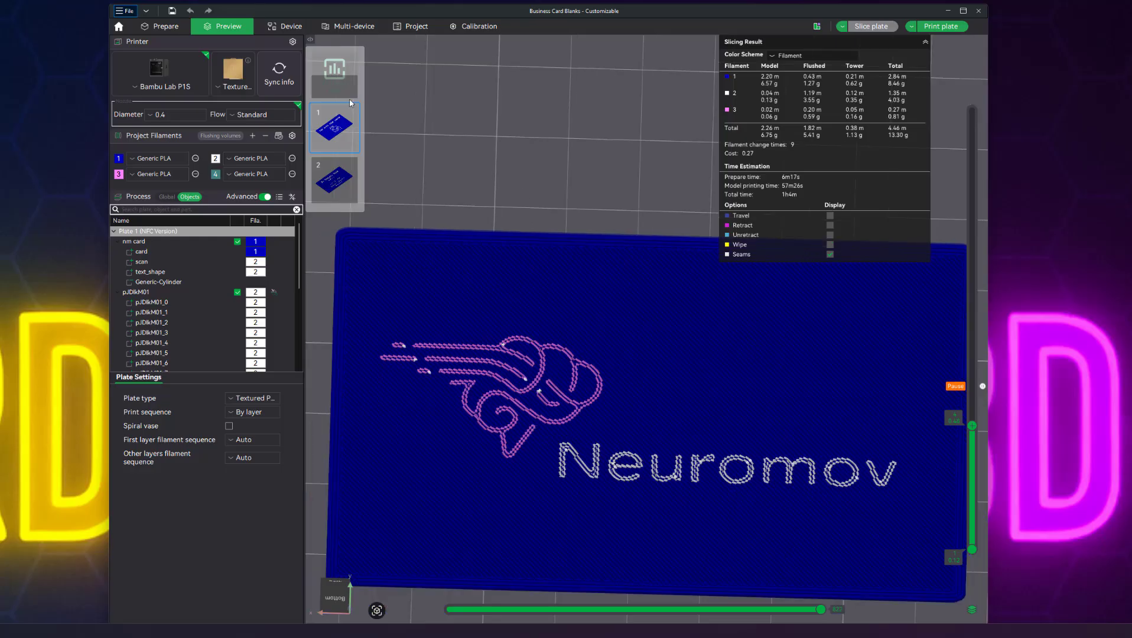
click(337, 138)
- Assemble nm card and pJDlkM01 into one Assembly object and re-slice the plate
click(146, 242)
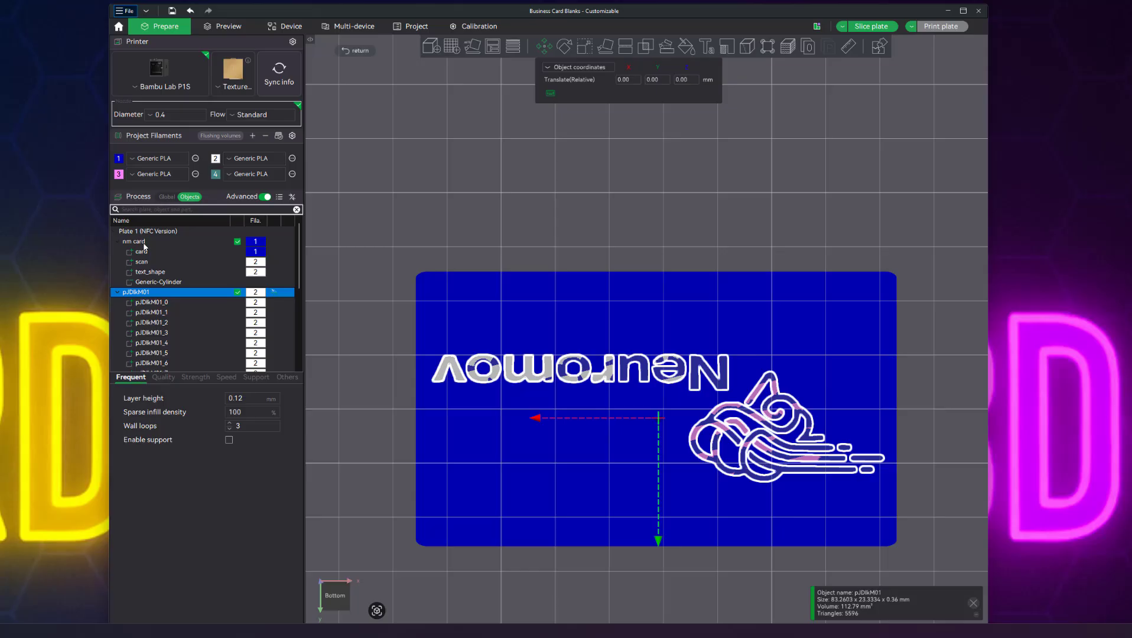
ctrl+click(144, 243)
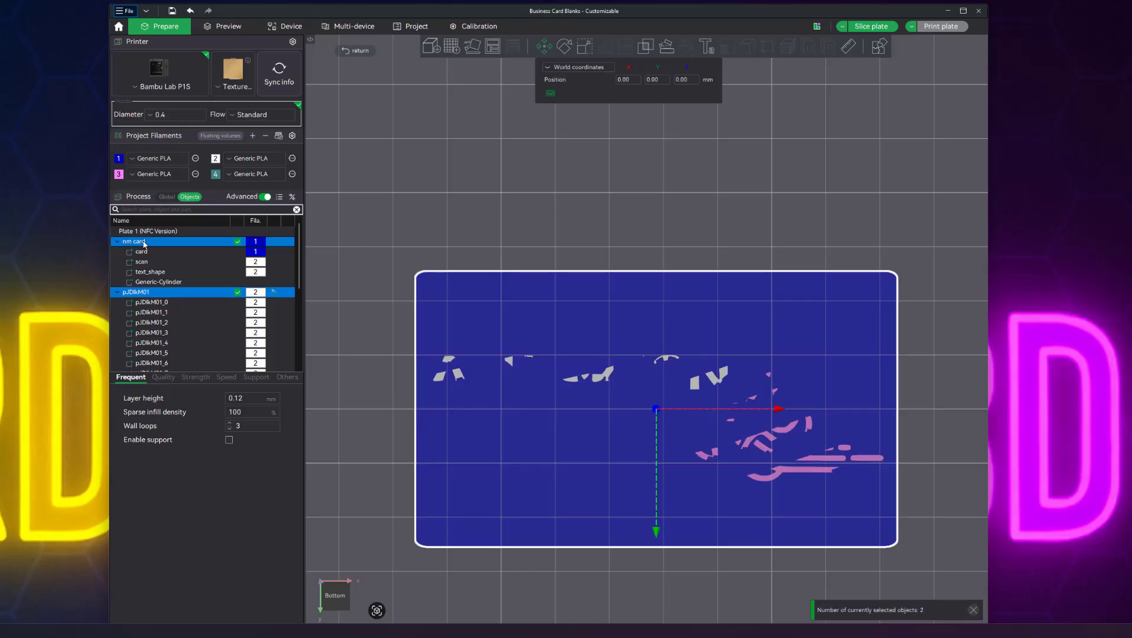
right_click(151, 240)
click(189, 246)
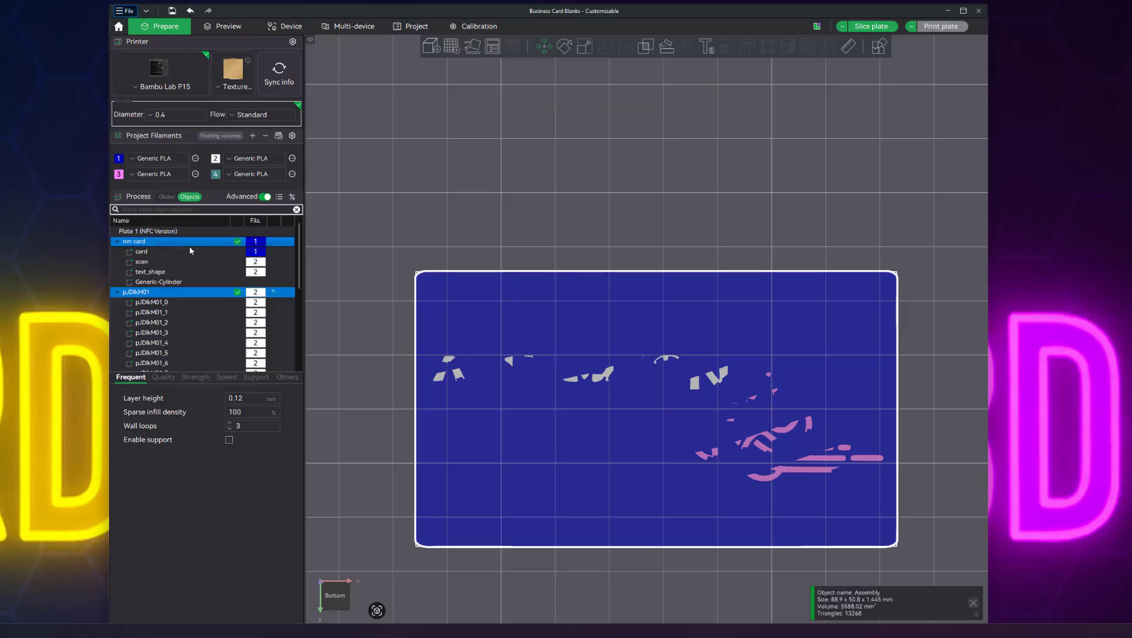
key(ctrl+r)
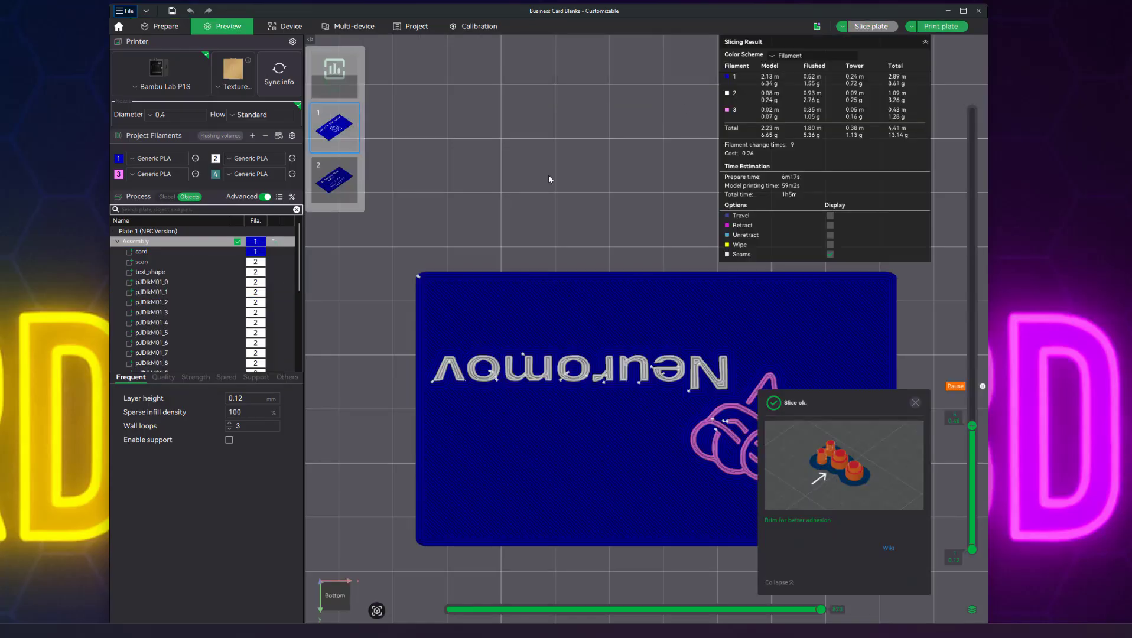
- Show all layers, orbit to inspect the underside, then trim the preview to the bottom layers
click(915, 403)
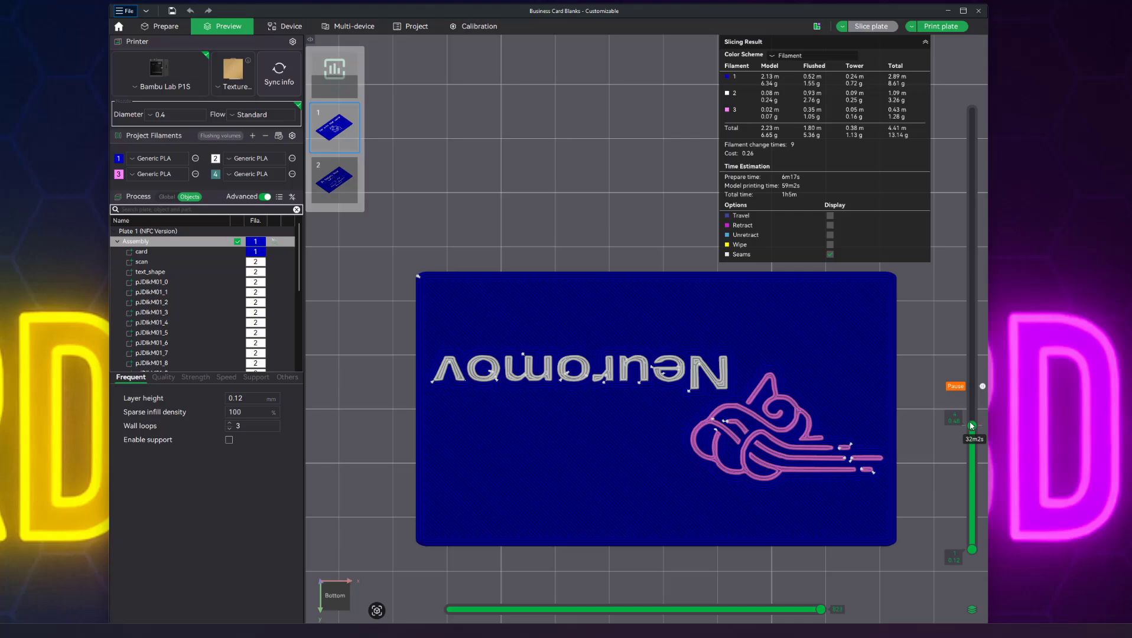
drag(972, 425, 973, 112)
drag(449, 532, 482, 568)
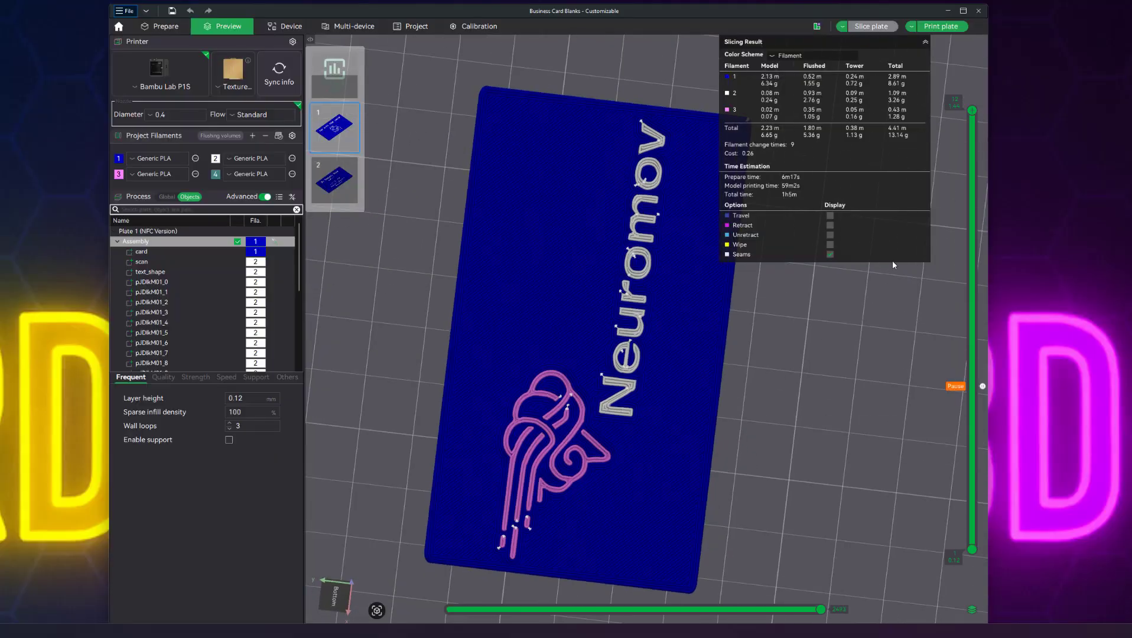
drag(894, 265, 876, 426)
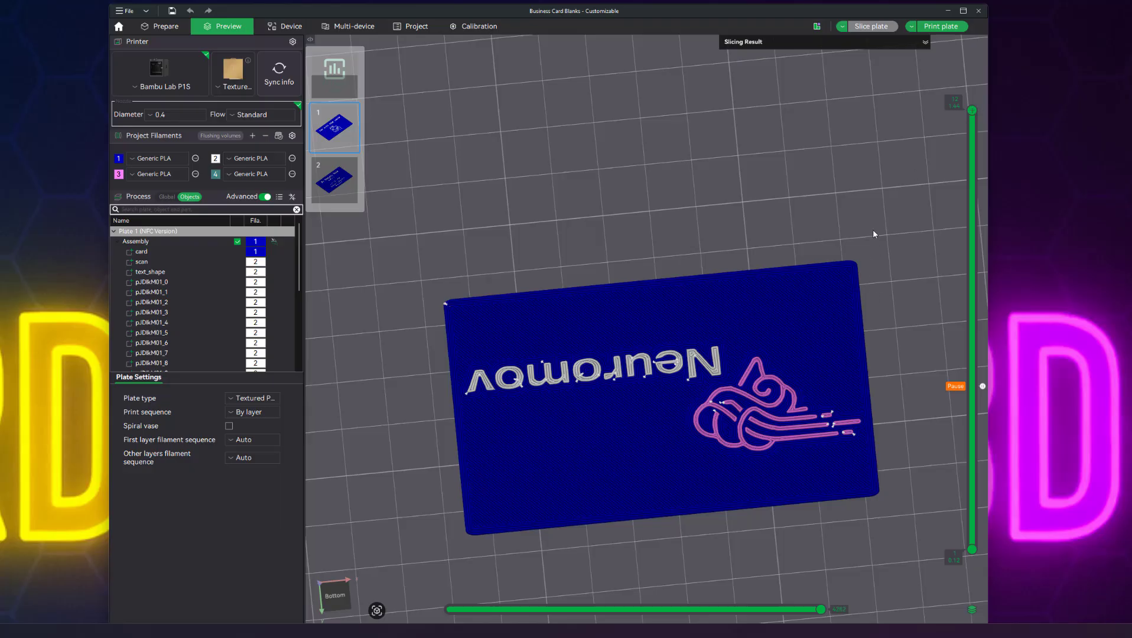
drag(972, 111, 967, 533)
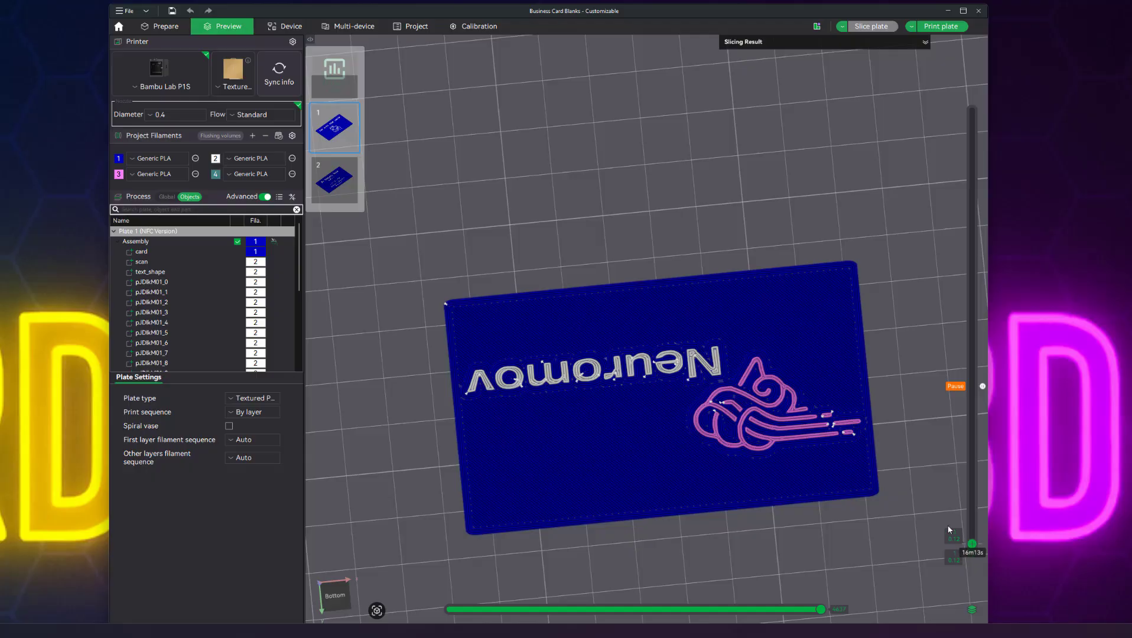
- Replay the first layer's toolpath step by step until it is complete
drag(822, 611, 434, 610)
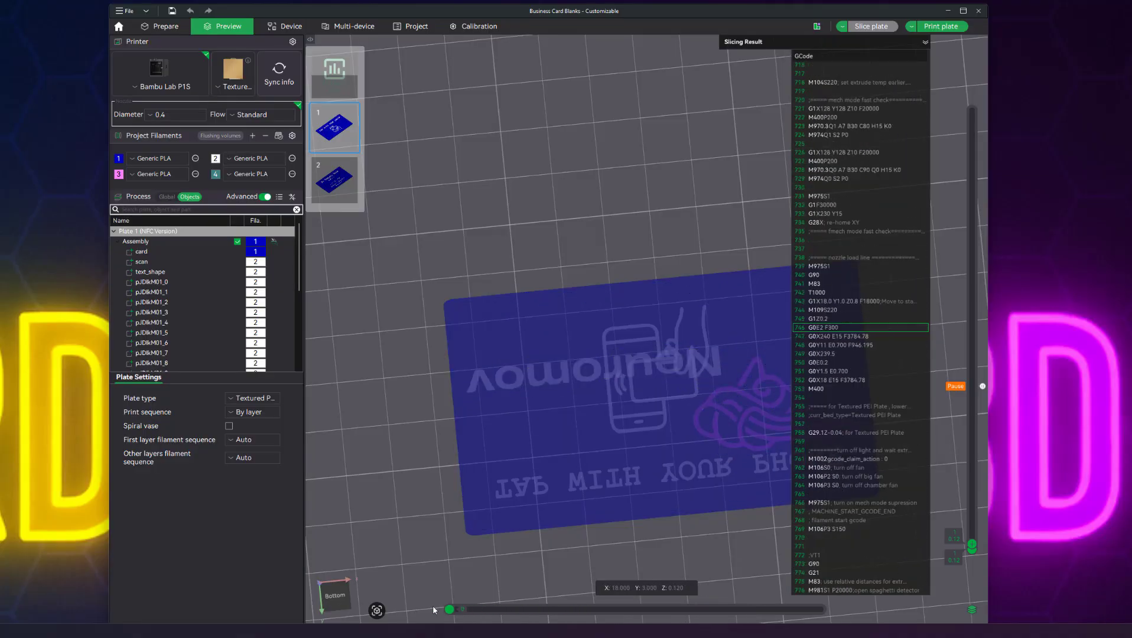
key(Right)
key(Right)
key(Right)
key(Right)
key(Right)
key(Right)
key(Right)
key(Right)
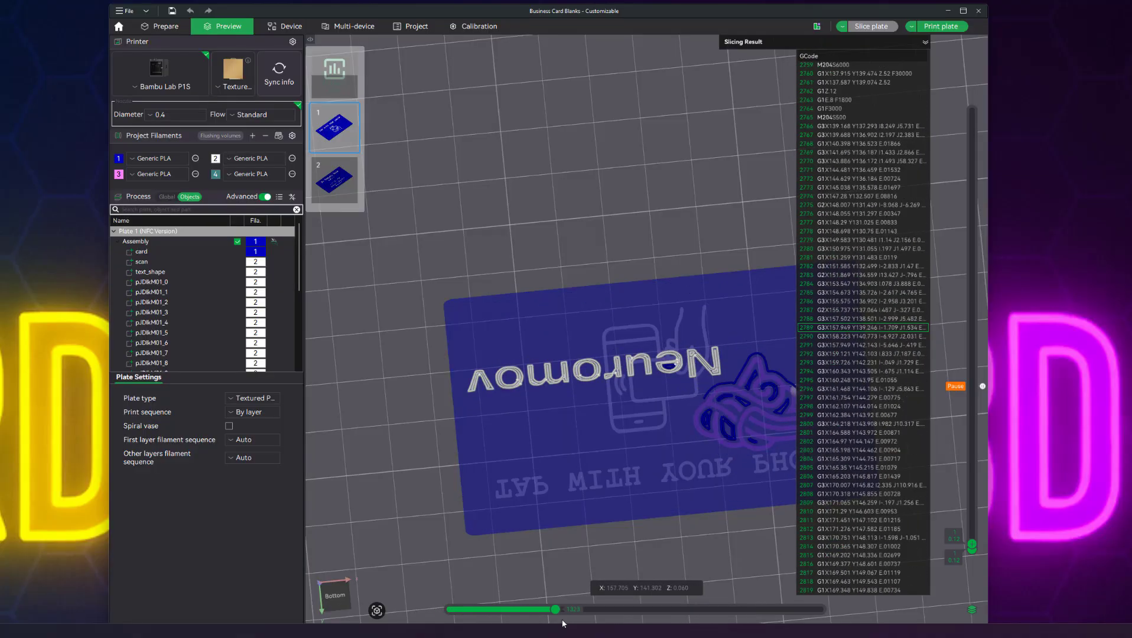
key(Right)
key(Right)
key(Right)
key(Right)
key(Right)
key(Right)
key(Right)
key(Right)
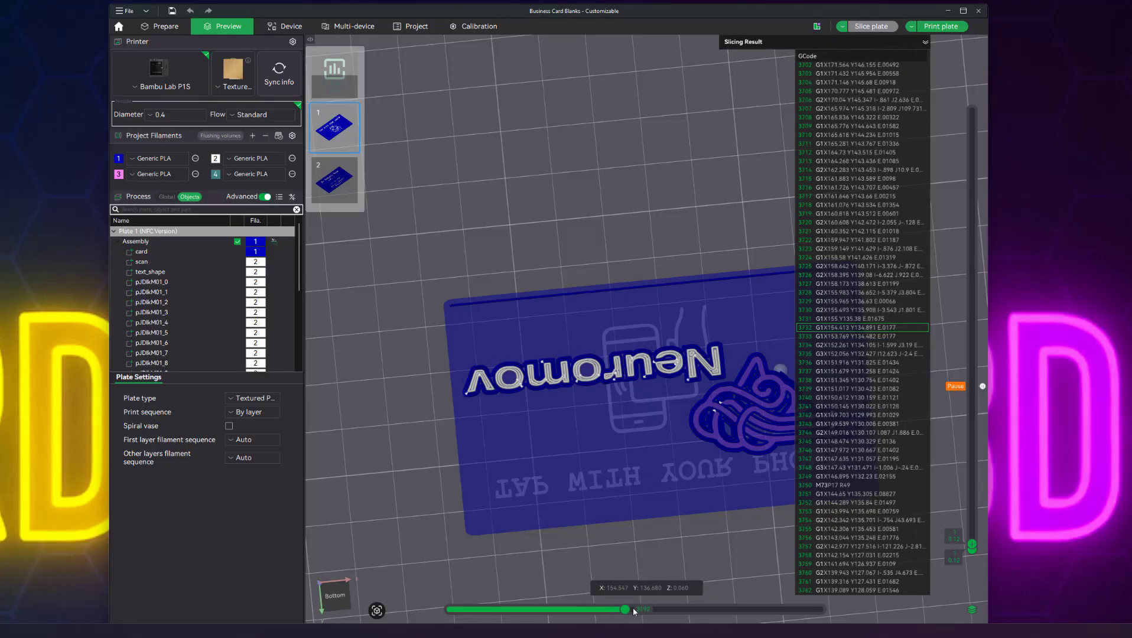
drag(780, 610, 836, 609)
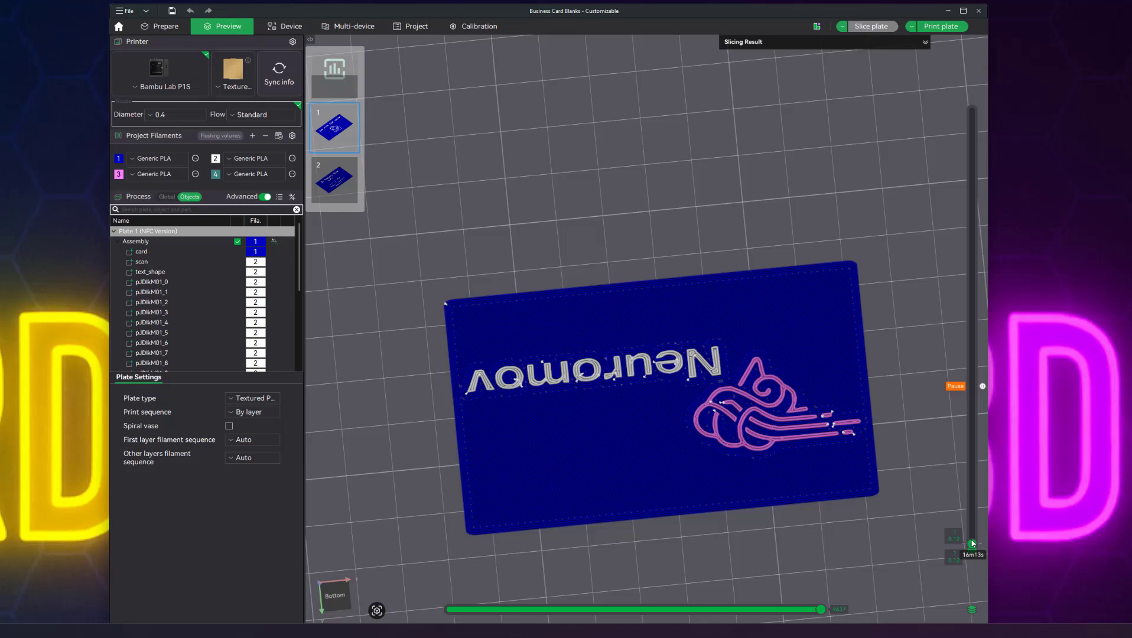
- View the card from above with layers 1 and 2 shown, rewinding the top layer partway
mouse_move(972, 544)
key(1)
drag(972, 544, 972, 504)
drag(819, 607, 708, 612)
scroll(839, 610, up, 10)
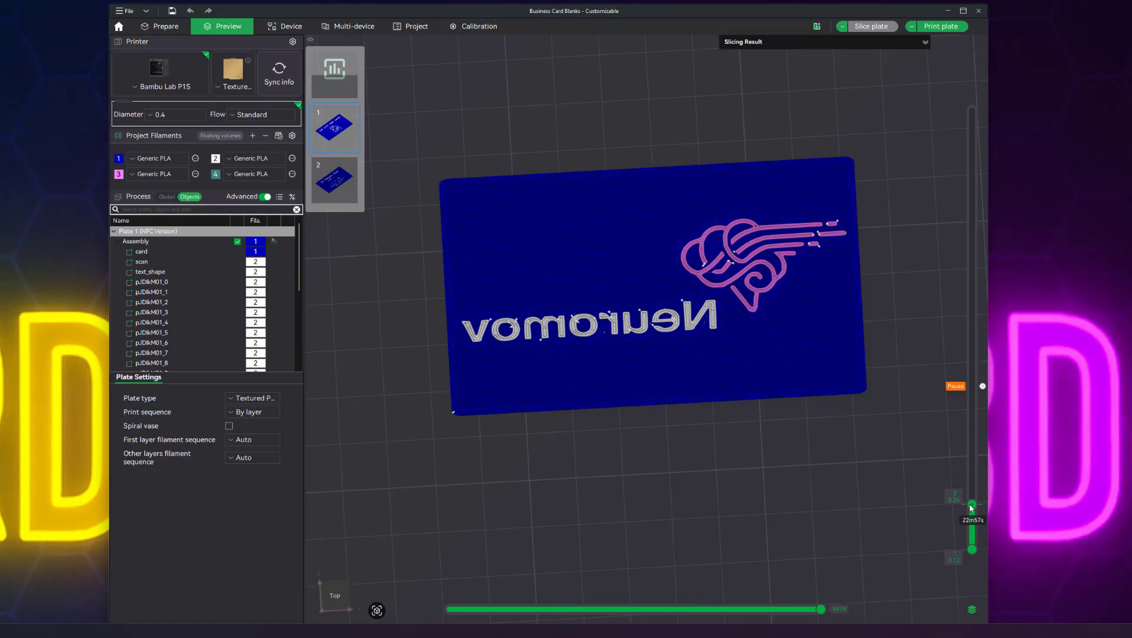
- Replay layer 3's toolpath, then raise the upper layer handle until the partial 'Neur' logo appears
scroll(970, 487, up, 1)
drag(819, 614, 857, 614)
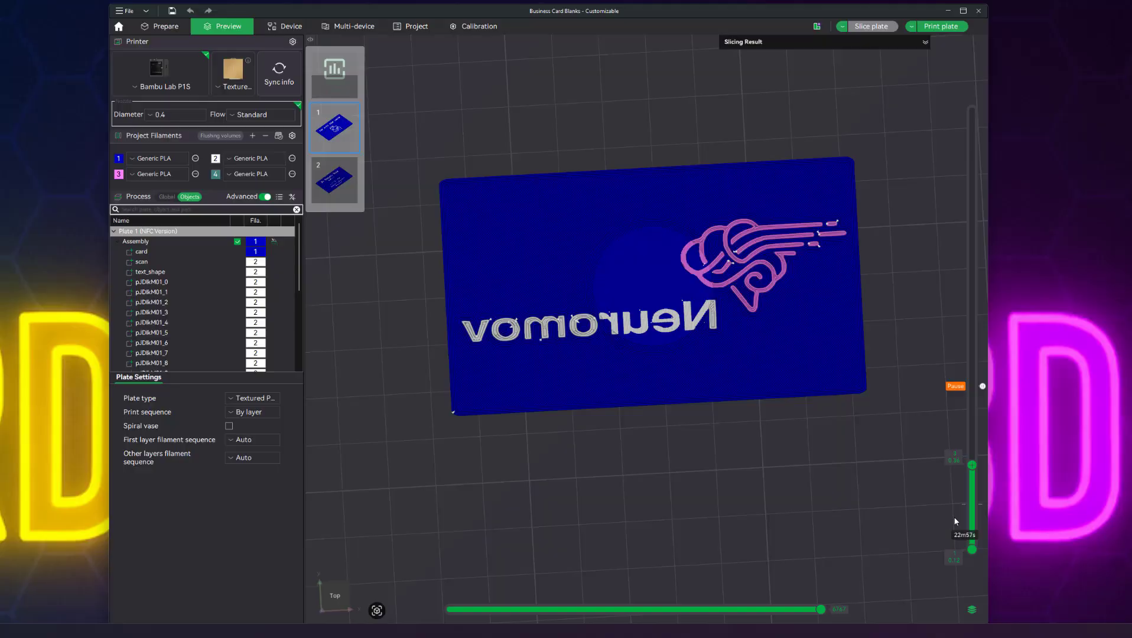
mouse_move(971, 465)
drag(972, 466, 972, 425)
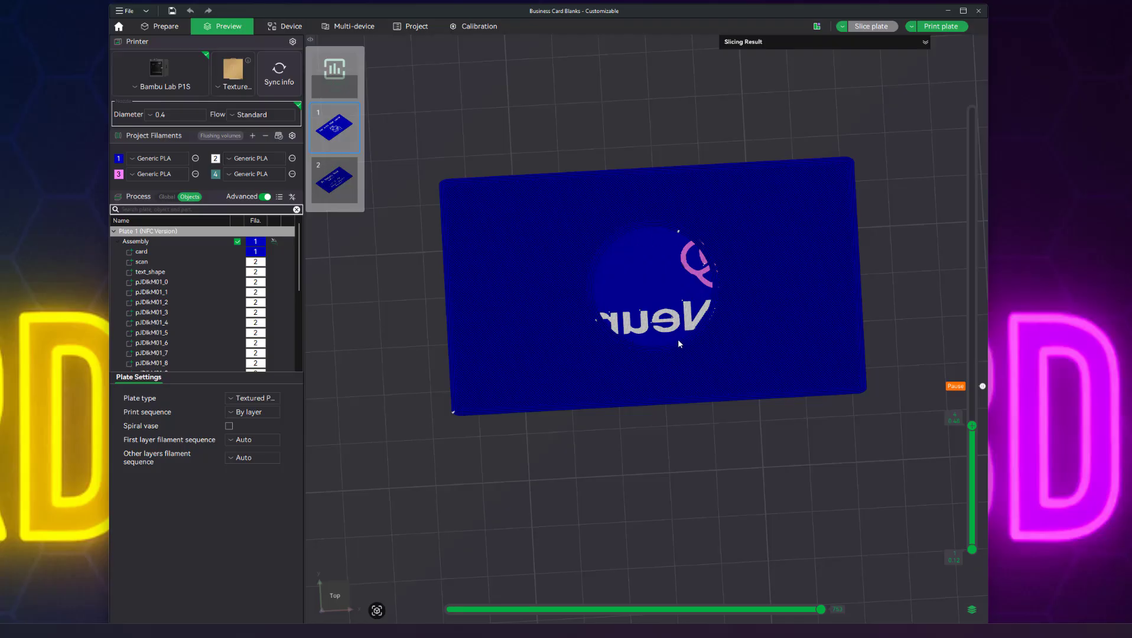
- Jump to the NFC sticker pause layer and replay its toolpath from the start
click(972, 387)
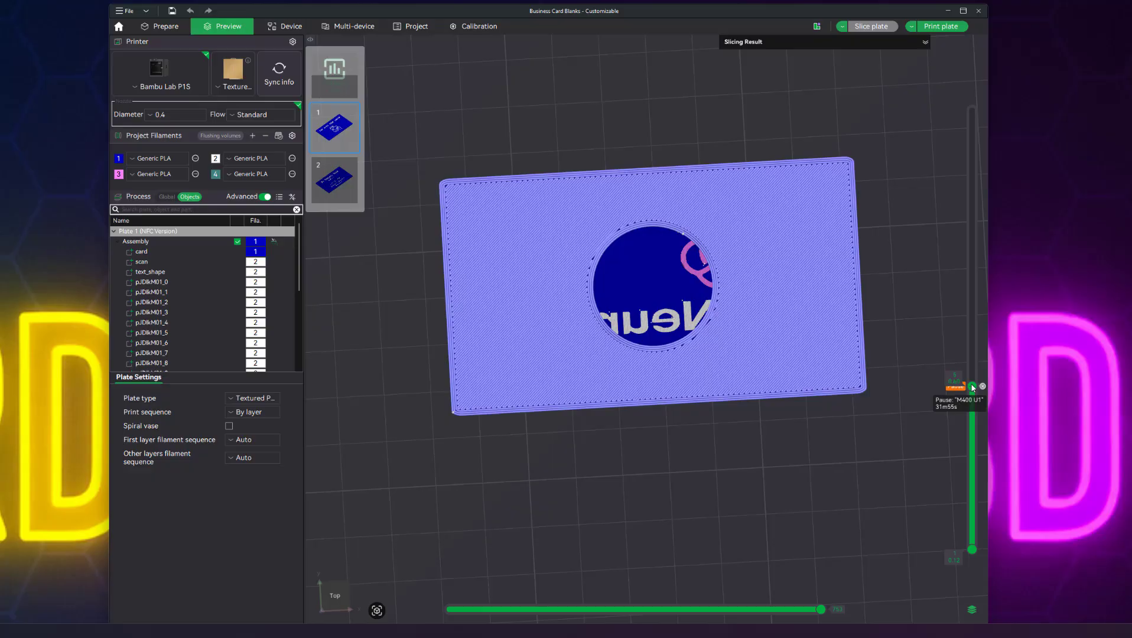
drag(821, 611, 848, 599)
scroll(968, 384, up, 1)
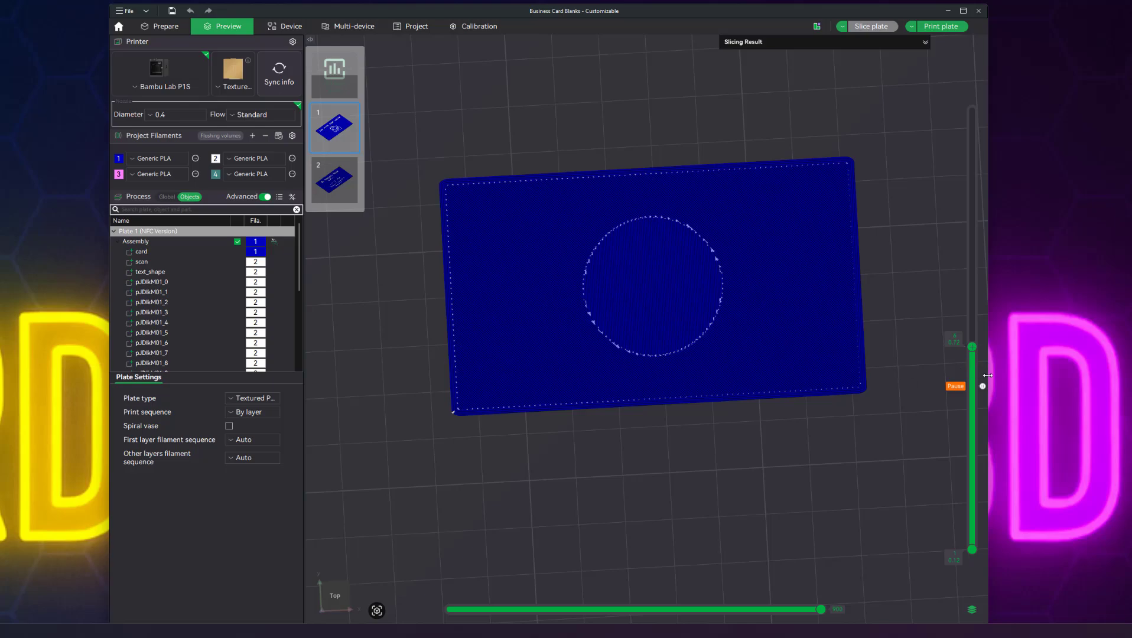
- Raise the preview to the top layers showing the white 'TAP WITH YOUR PHONE' text
mouse_move(966, 386)
mouse_move(973, 347)
drag(972, 348, 965, 126)
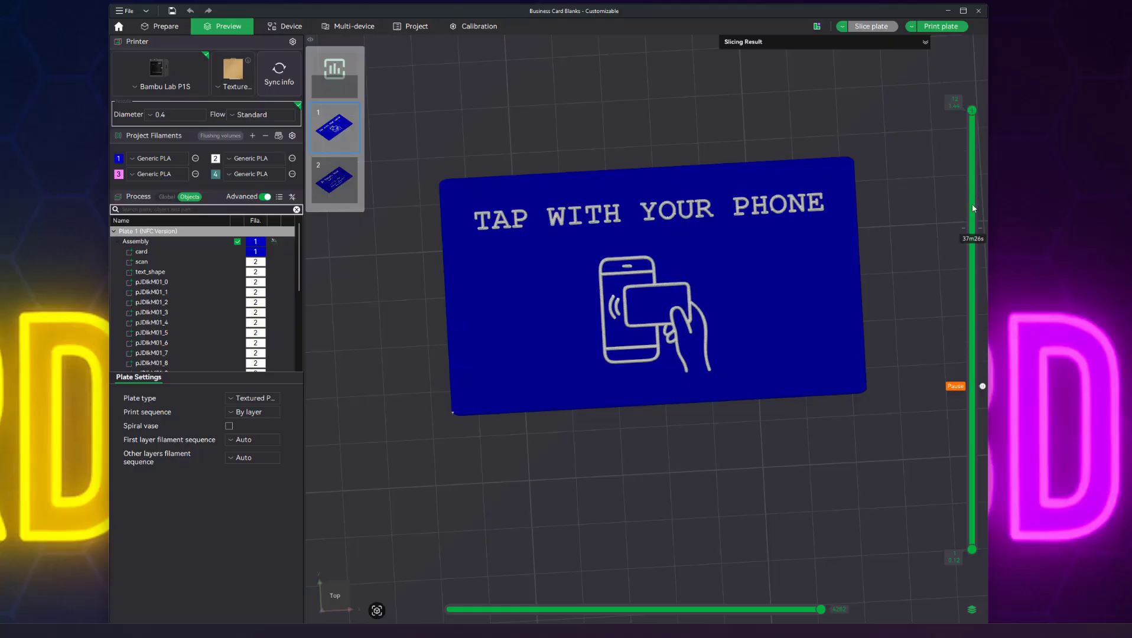
- Show the card to layer 11, replay the ironing pass, then extend to top layer 12
drag(975, 111, 976, 162)
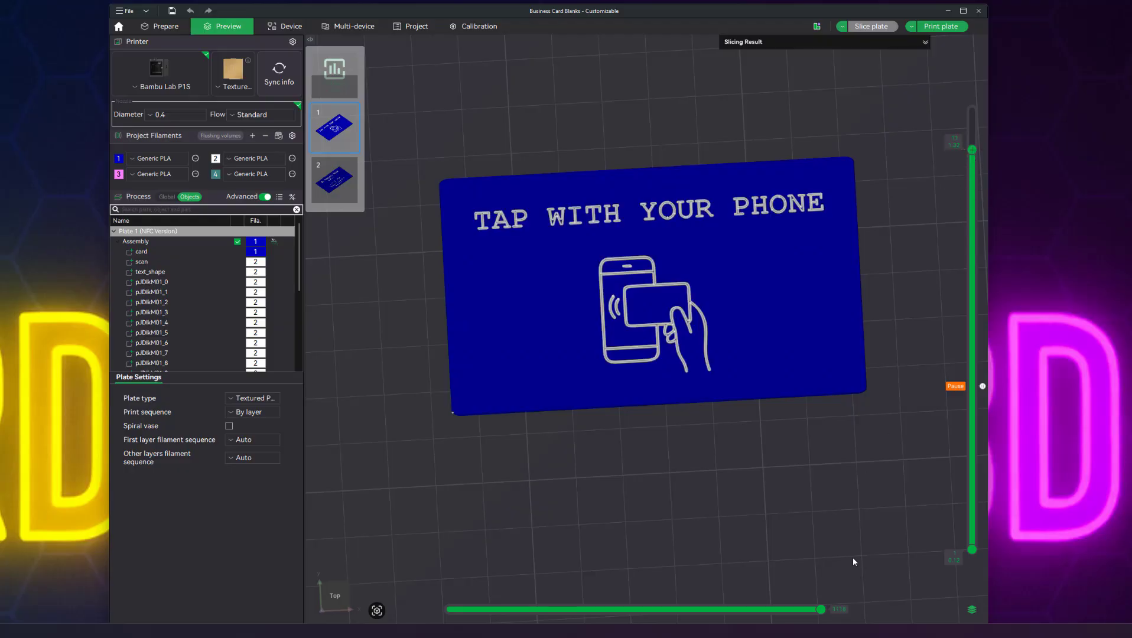
drag(823, 611, 858, 617)
drag(972, 151, 973, 112)
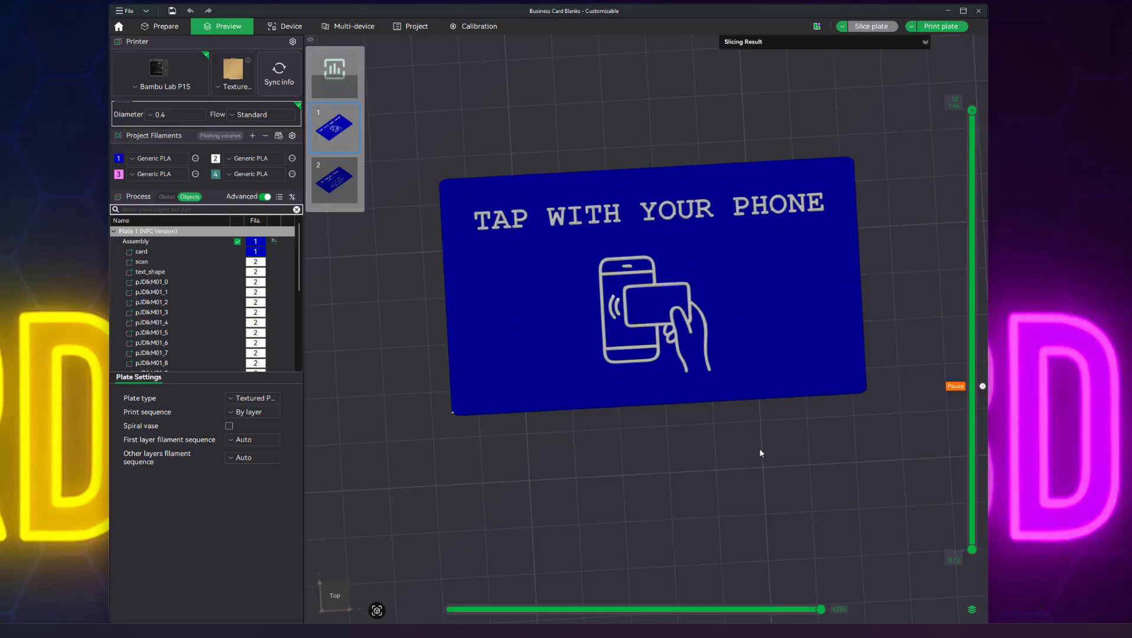
- Replay part of the top layer's toolpath in the sliced preview
mouse_move(824, 612)
mouse_down()
mouse_move(519, 619)
mouse_move(826, 615)
mouse_up()
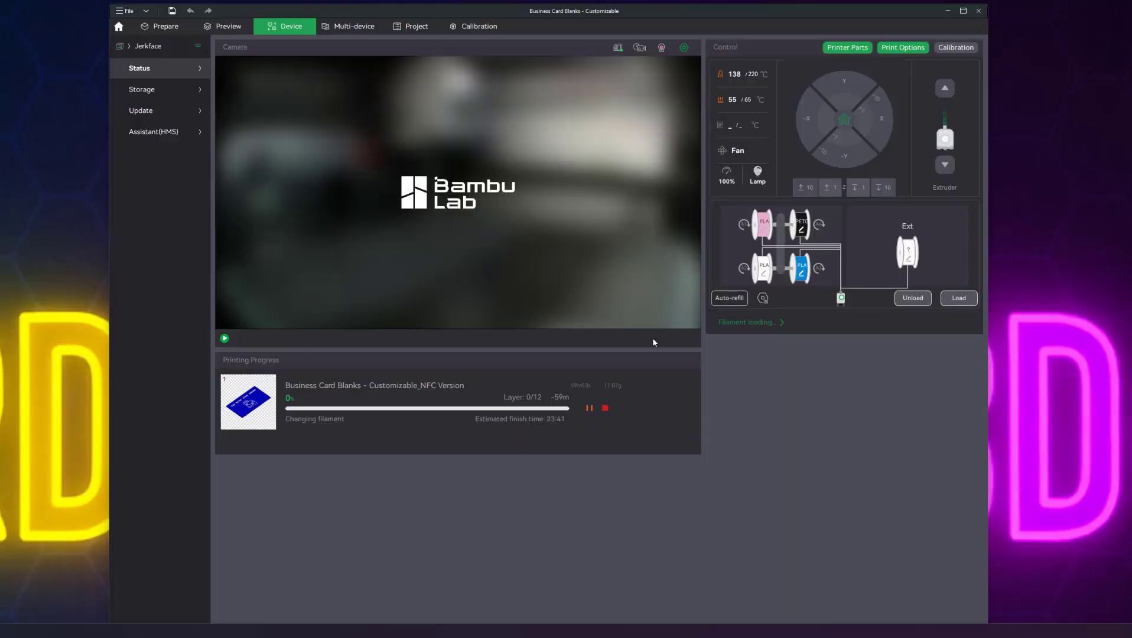
- Back in Prepare, check the sizes of the card Assembly and its text_shape part
click(161, 26)
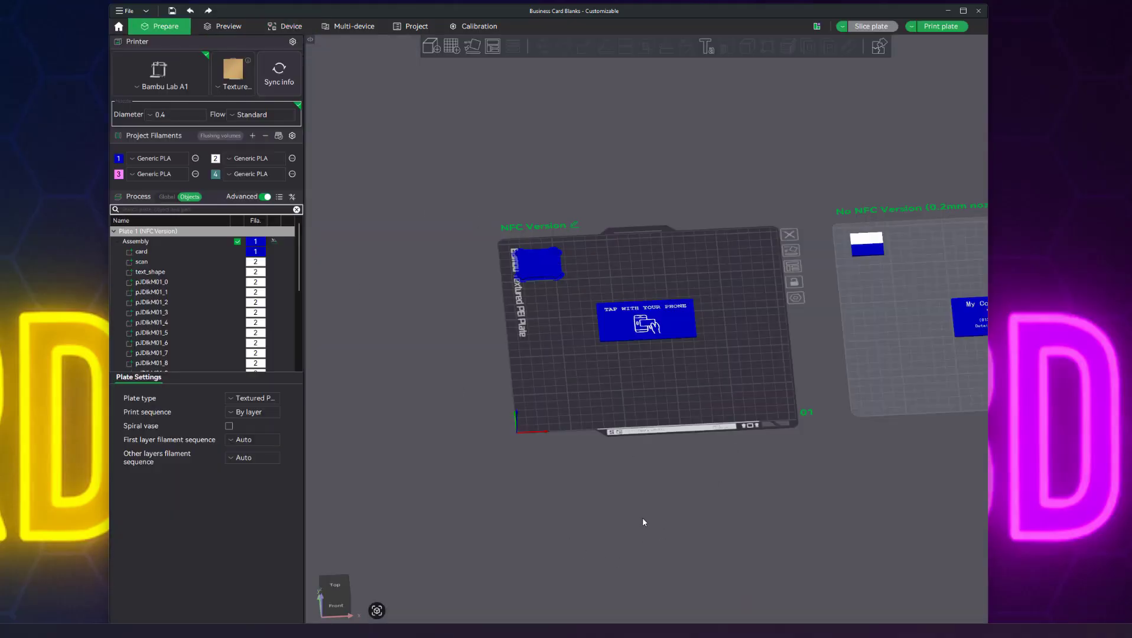
mouse_move(637, 562)
mouse_down()
mouse_move(648, 548)
mouse_move(630, 577)
mouse_up()
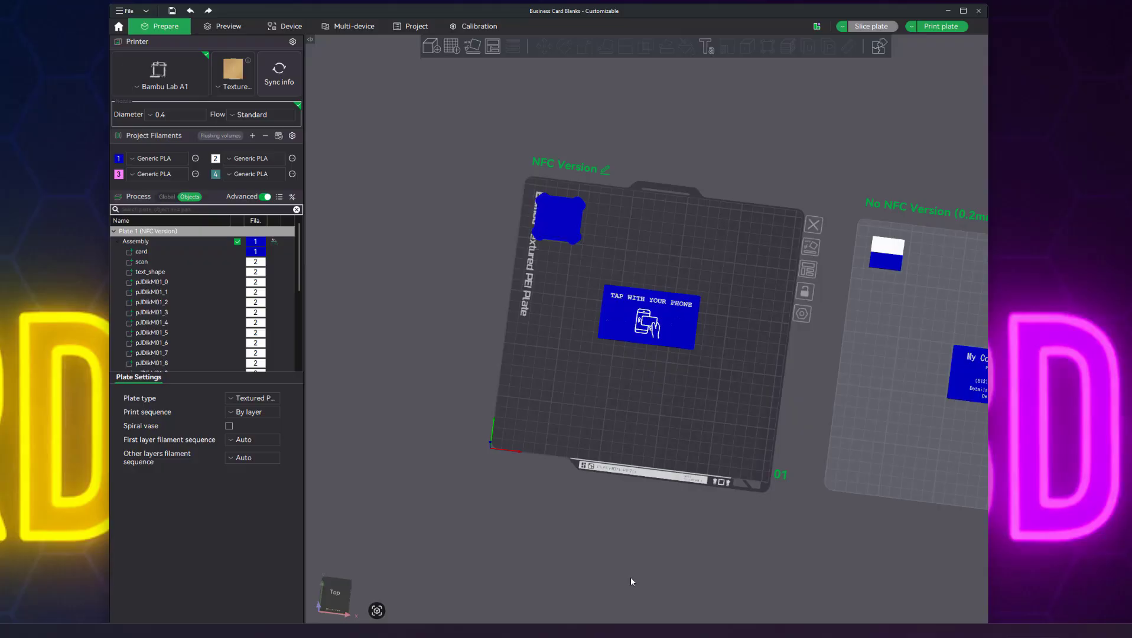
click(158, 243)
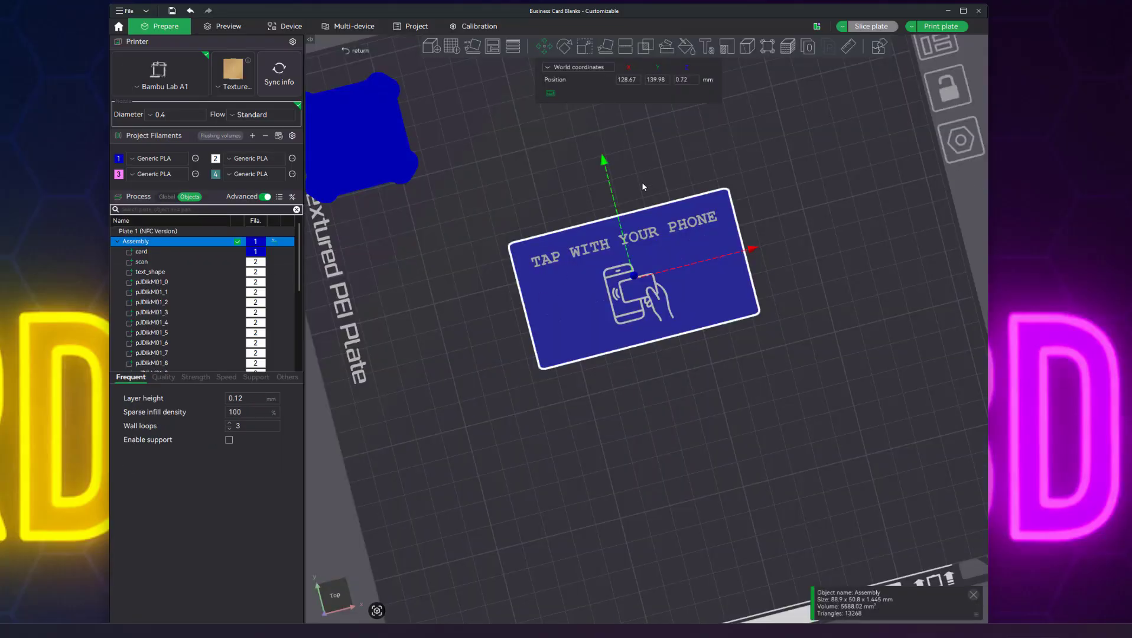
click(583, 68)
click(584, 89)
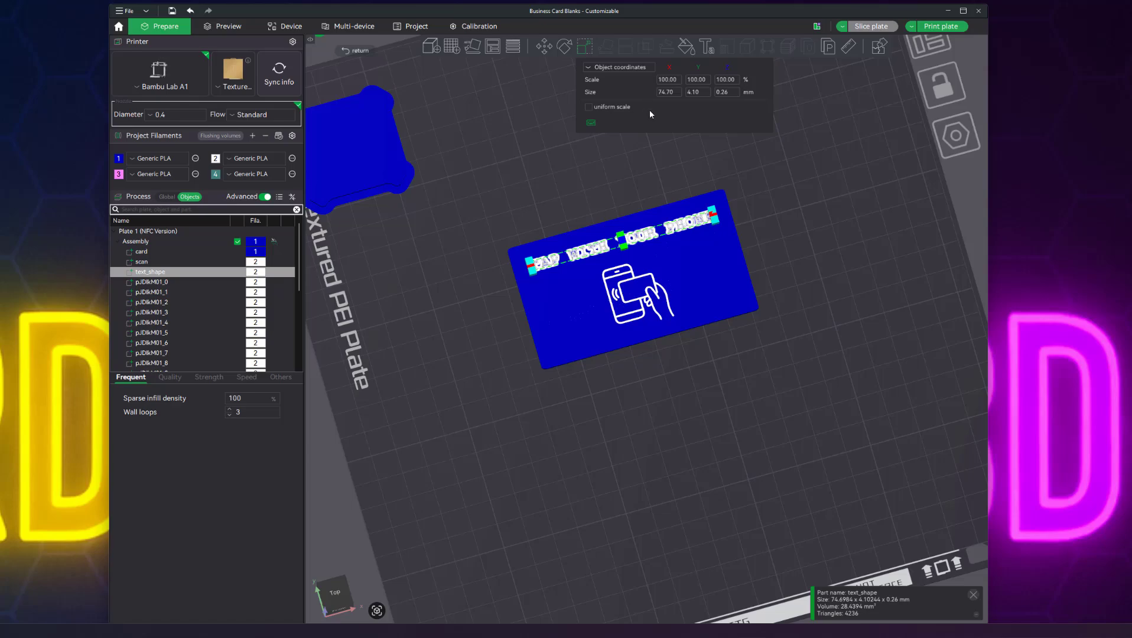
click(546, 455)
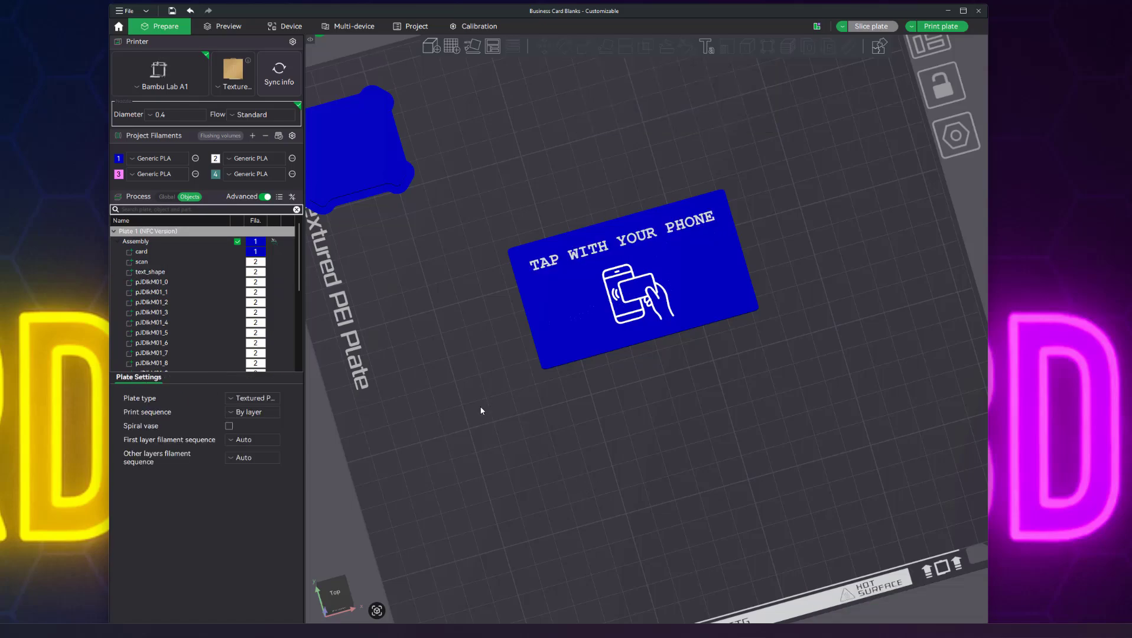
- Inspect the card's thickness from a tilted view, then zoom in on it from Top view
scroll(480, 413, up, 3)
scroll(481, 417, down, 3)
drag(487, 395, 487, 396)
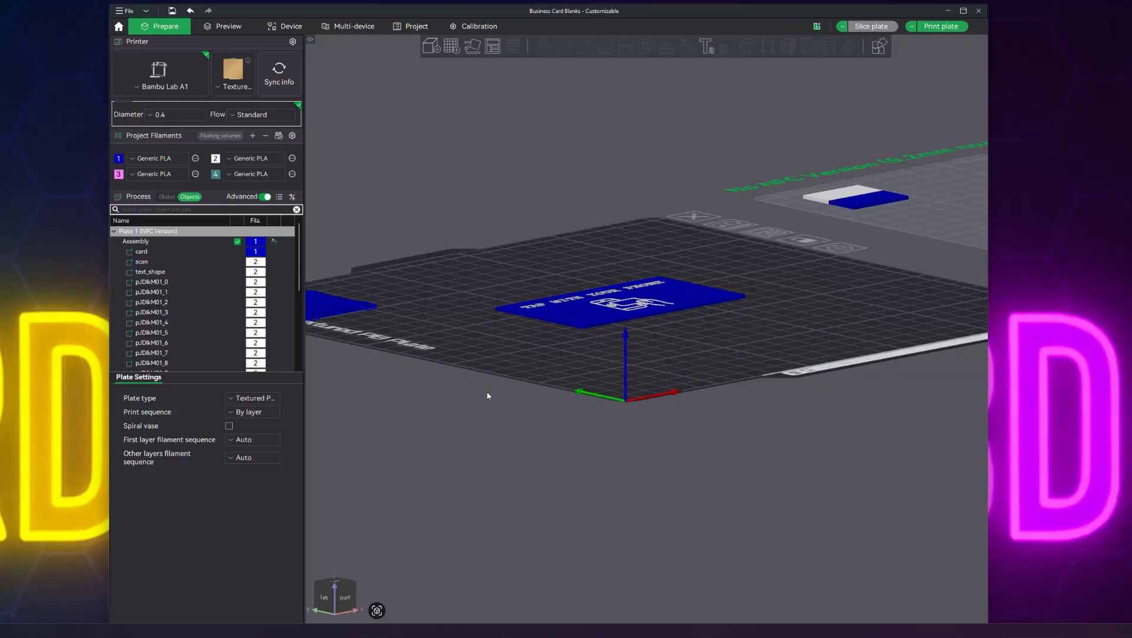
scroll(476, 418, up, 3)
scroll(473, 425, up, 2)
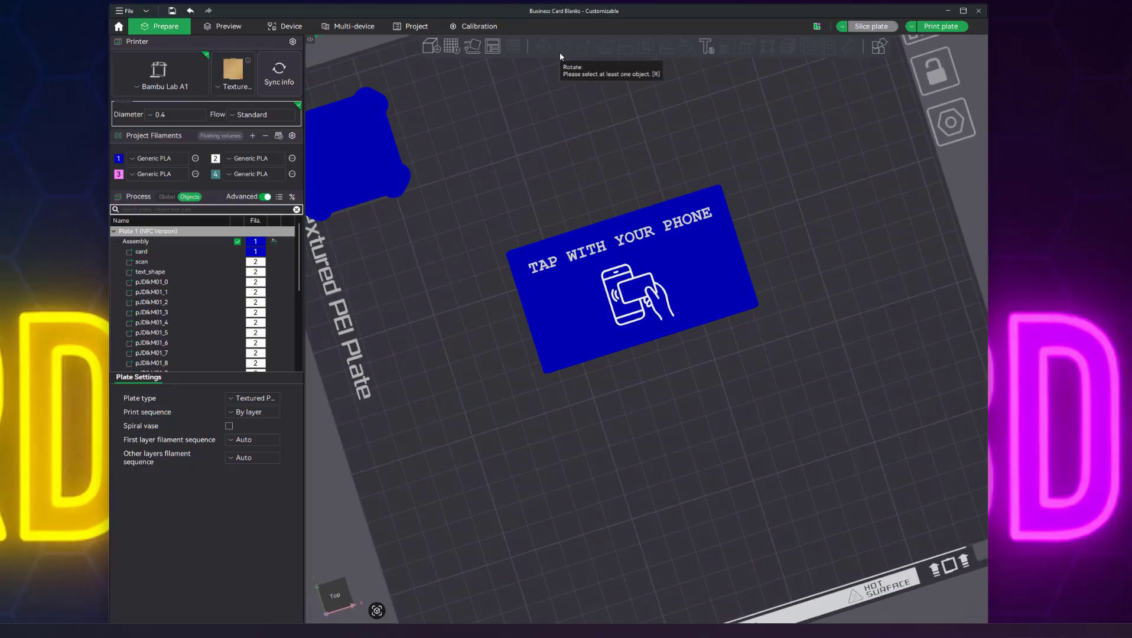
click(177, 253)
click(459, 203)
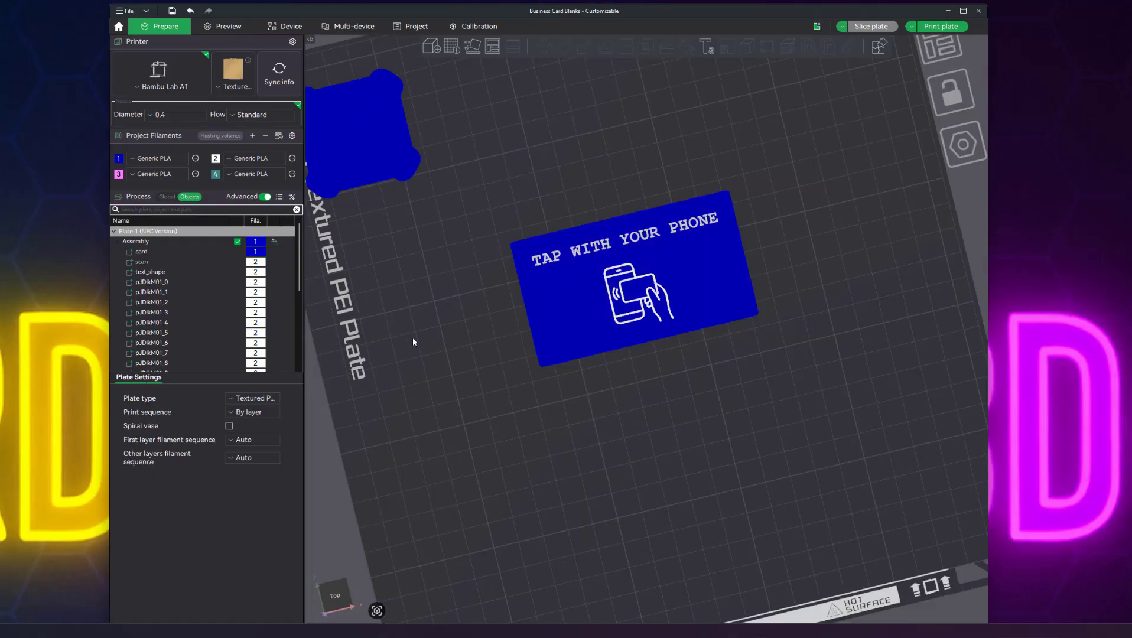
drag(413, 337, 426, 299)
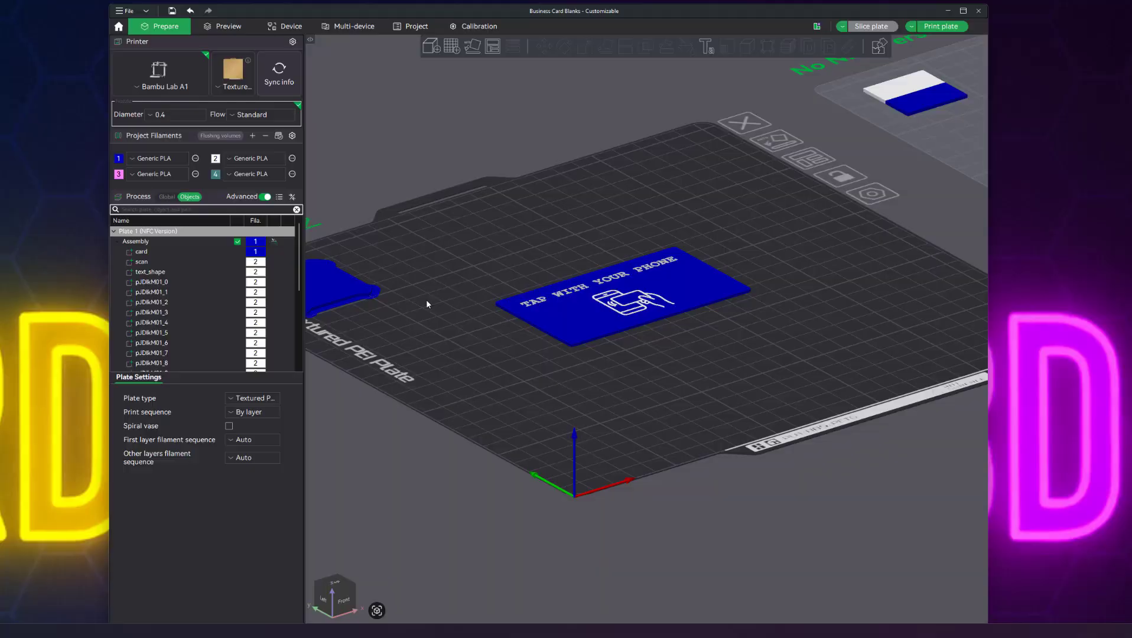
key(1)
scroll(416, 324, up, 3)
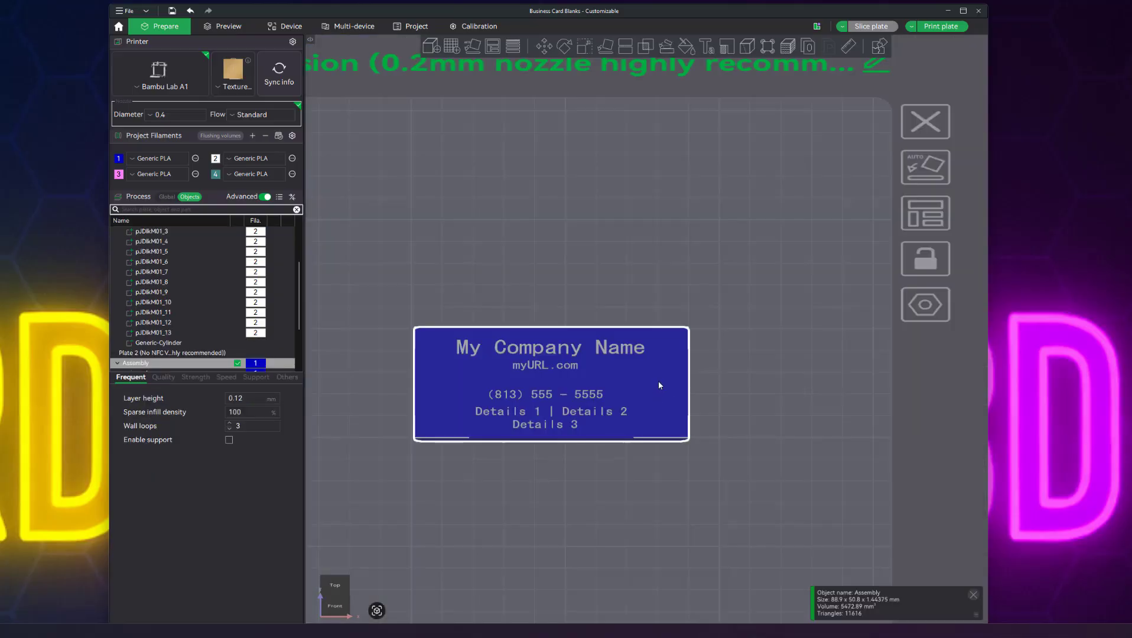
- Add a negative cylinder part to the business card assembly
right_click(660, 386)
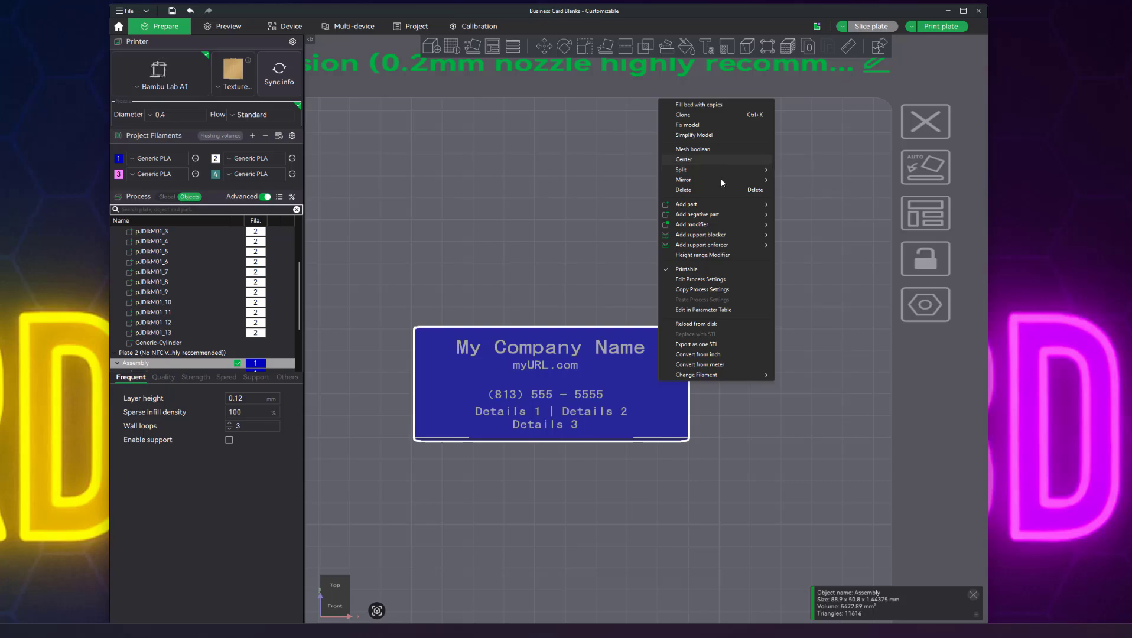
mouse_move(721, 215)
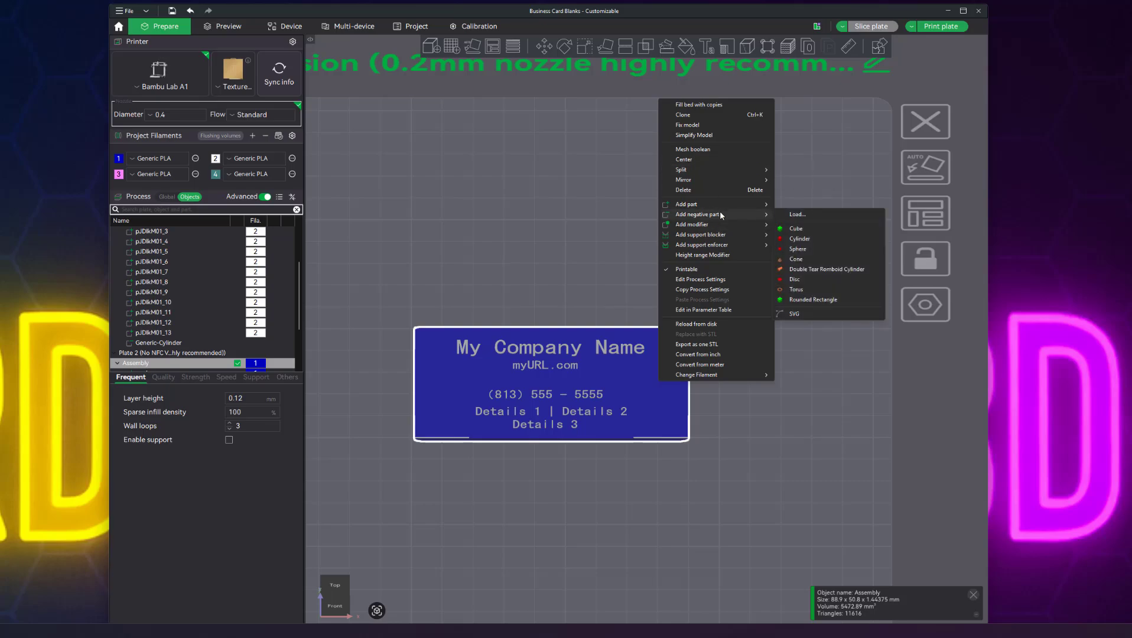
click(811, 239)
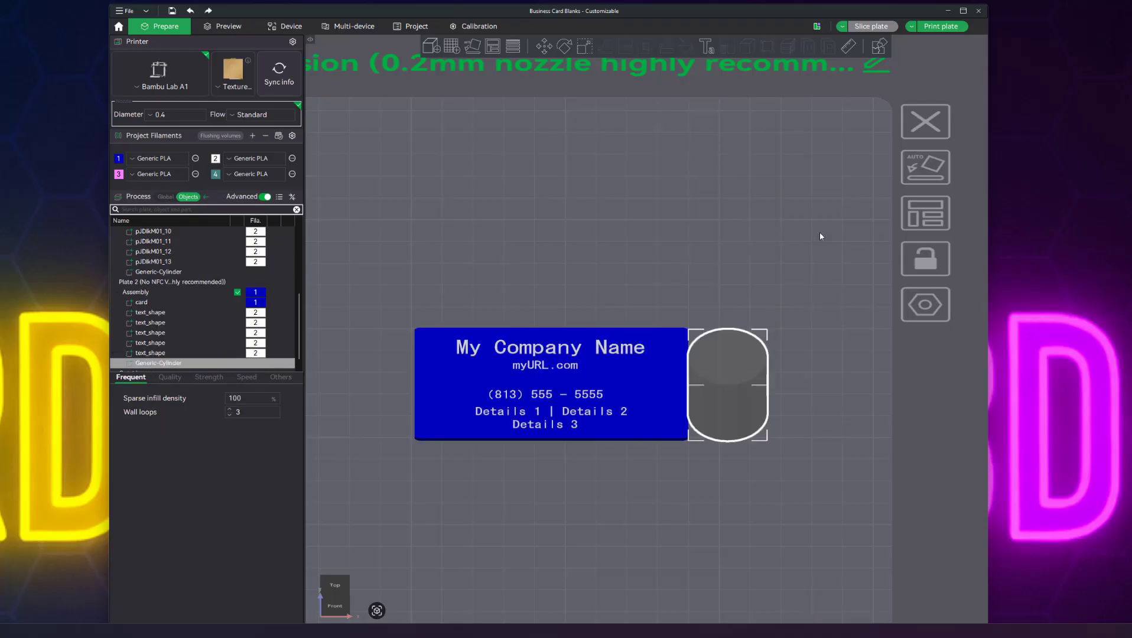
- Size the cylinder to 30 × 30 mm with a 0.36 mm height
click(585, 46)
click(729, 93)
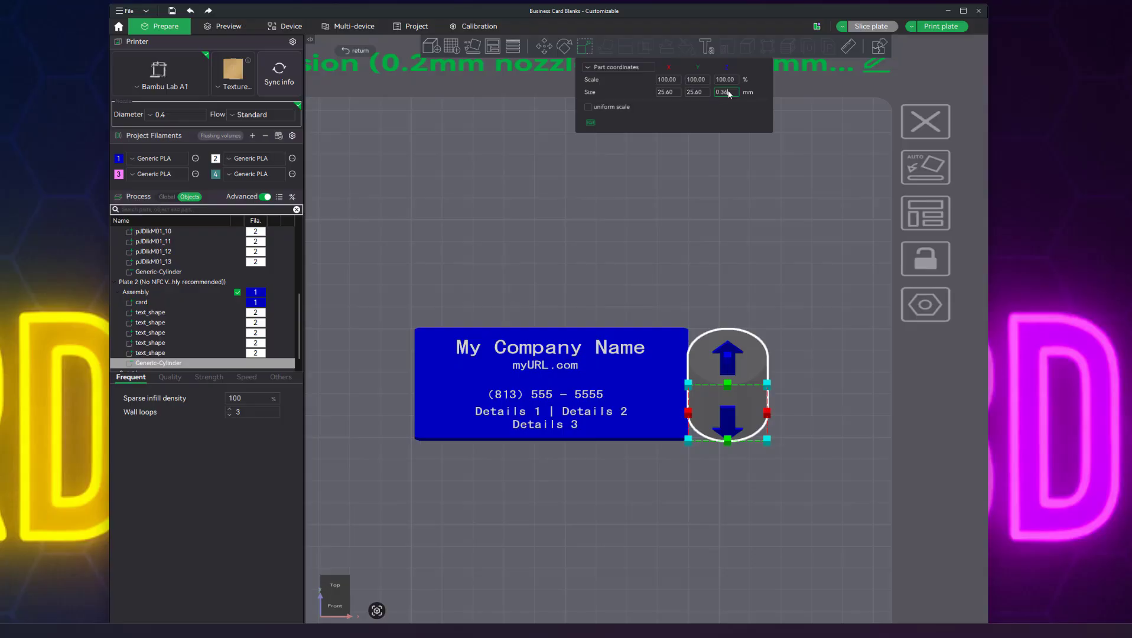
key(Return)
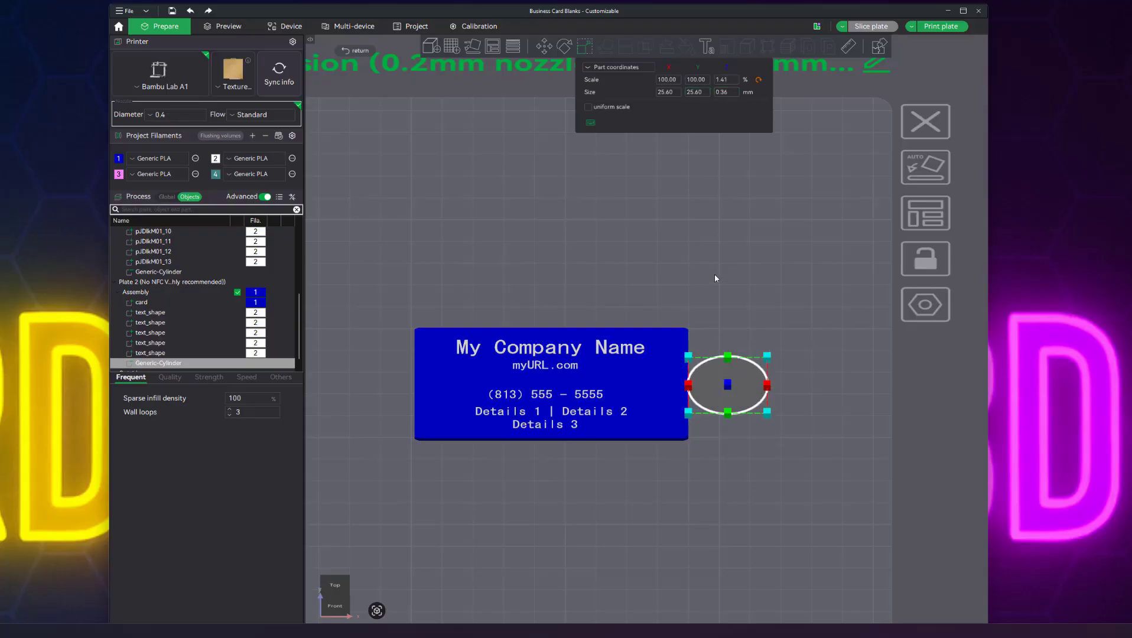
click(666, 92)
text(30)
key(Tab)
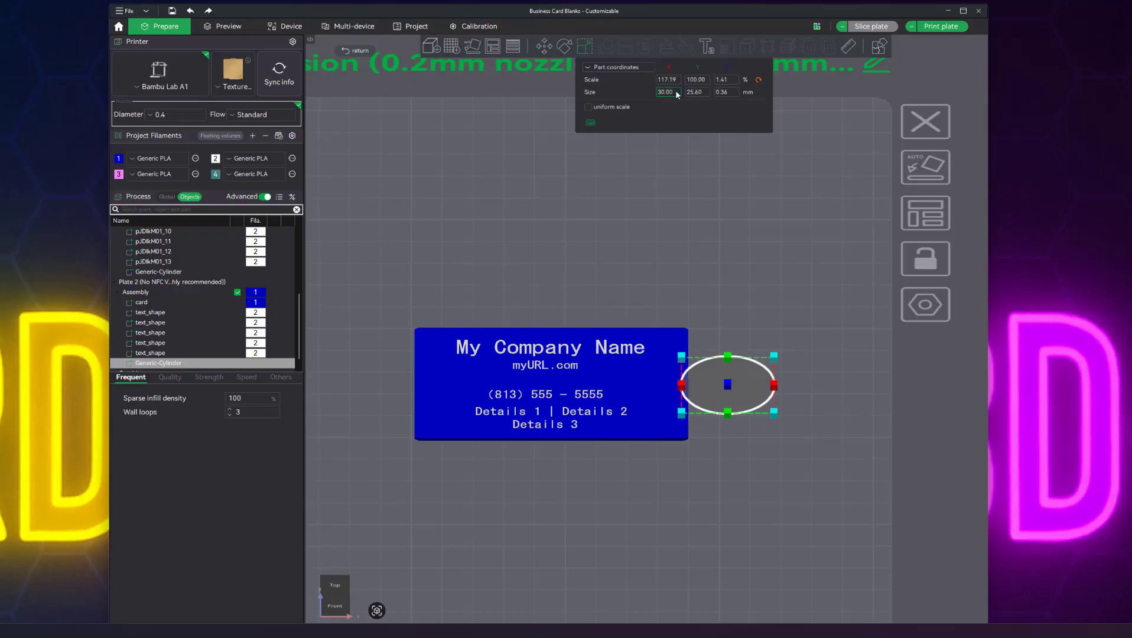
text(30)
key(Tab)
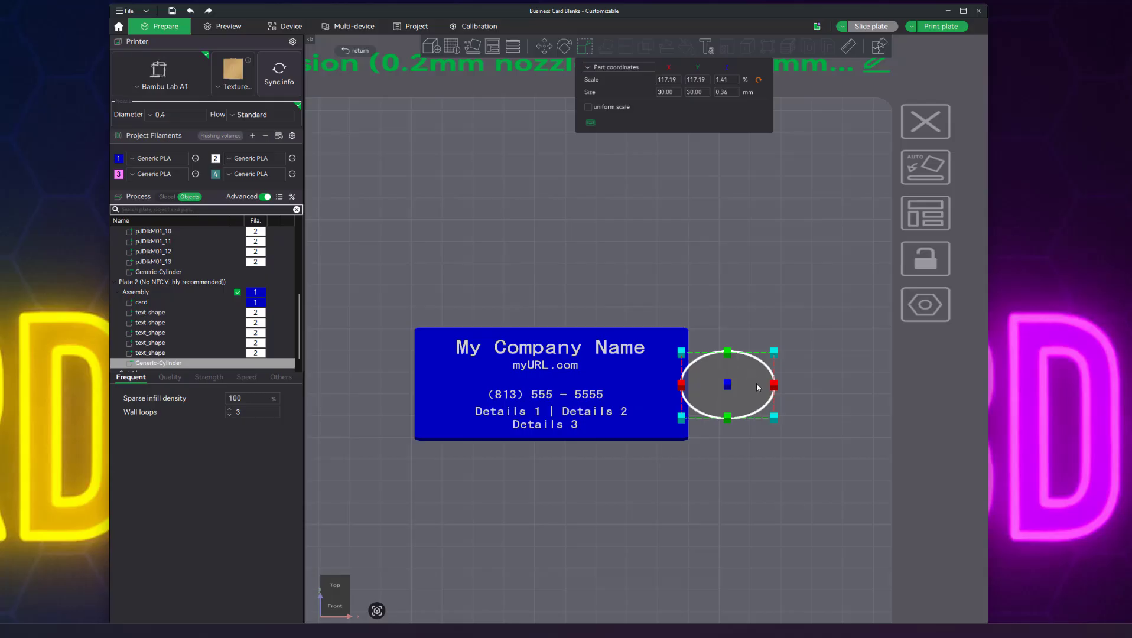
- Place the 30 mm disc over the card's company name and URL, verifying from Top and Front views
key(1)
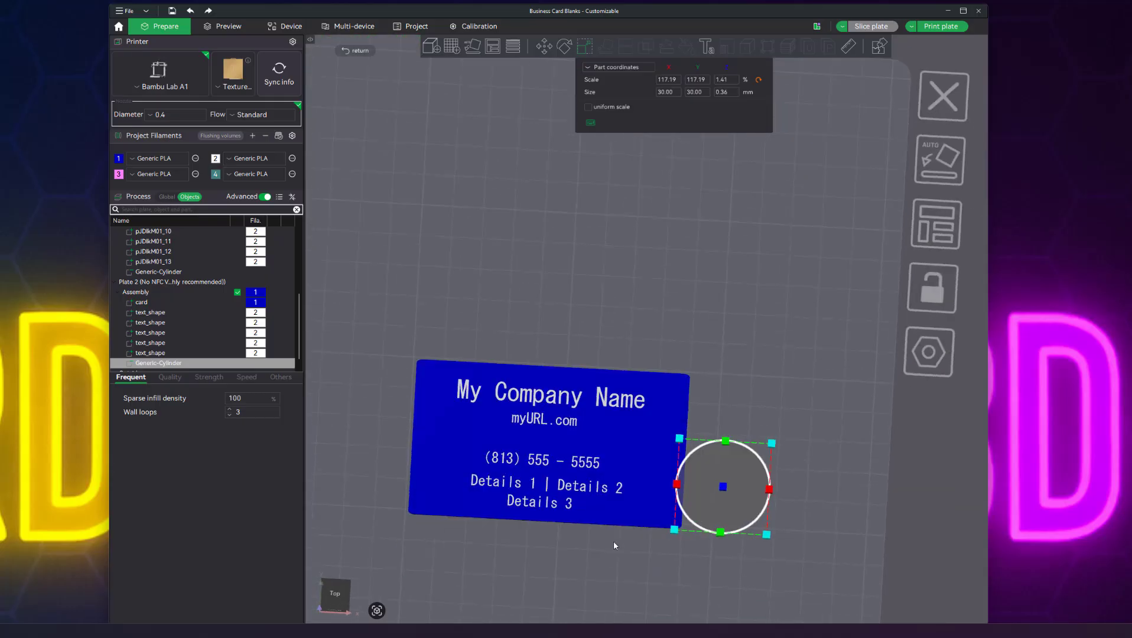
drag(753, 438, 581, 414)
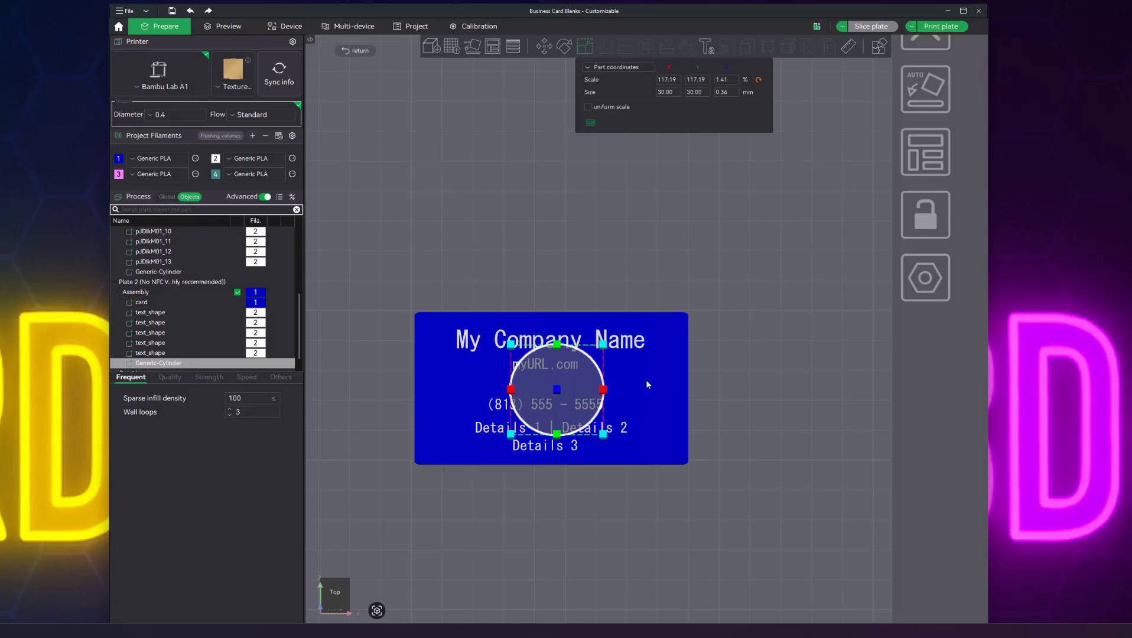
mouse_move(570, 372)
mouse_down()
mouse_move(749, 366)
mouse_move(769, 352)
mouse_move(535, 363)
mouse_move(579, 362)
mouse_up()
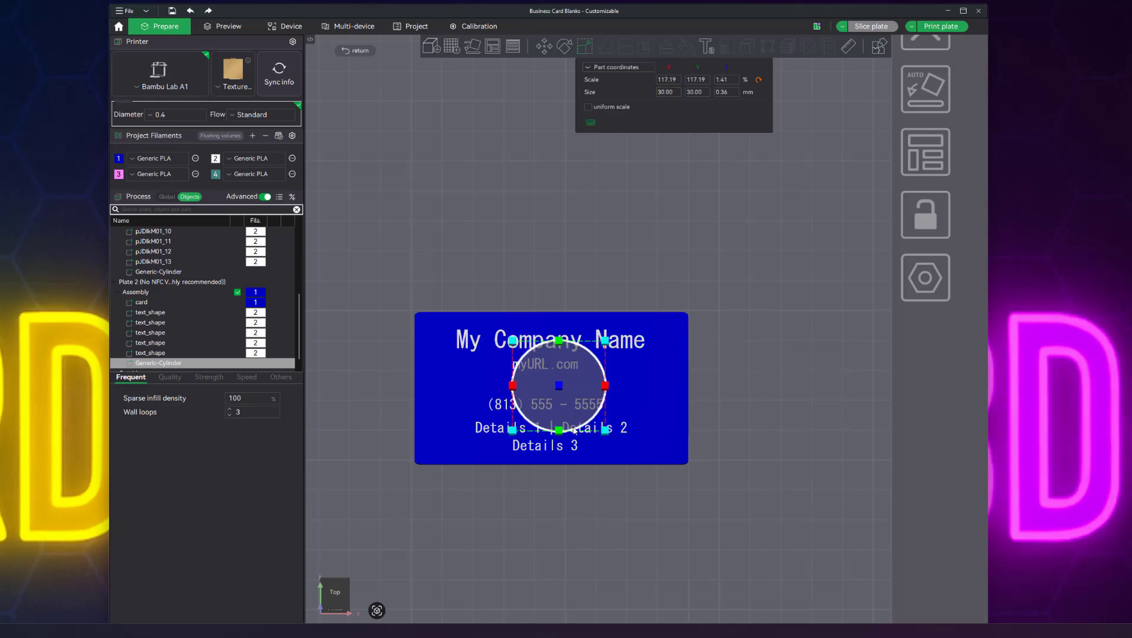
key(3)
drag(573, 486, 566, 552)
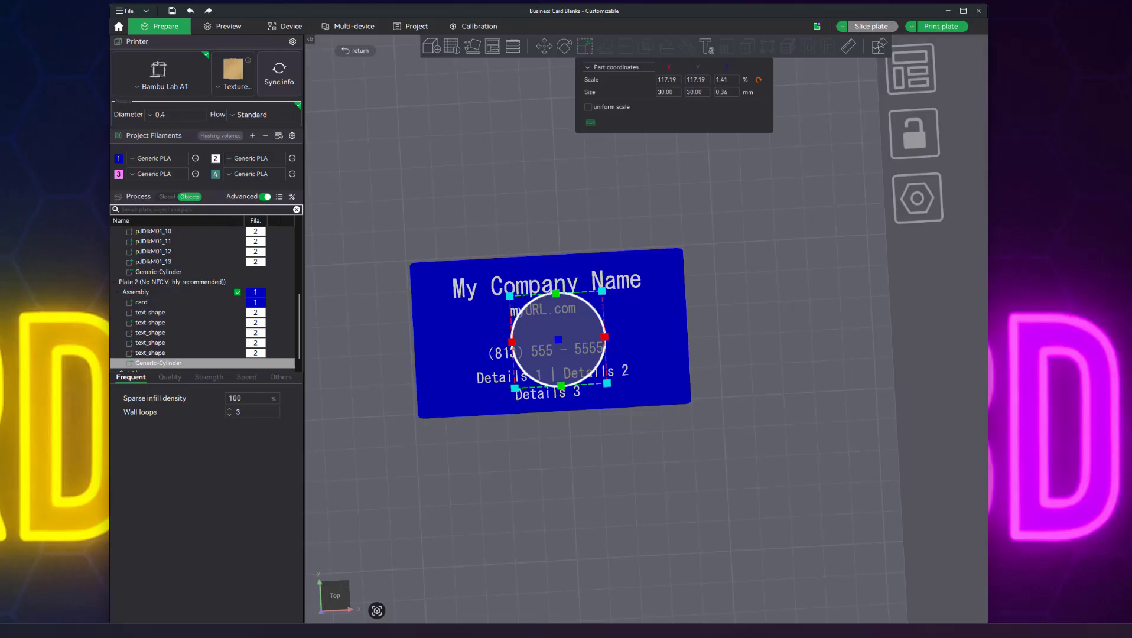
drag(585, 325, 582, 318)
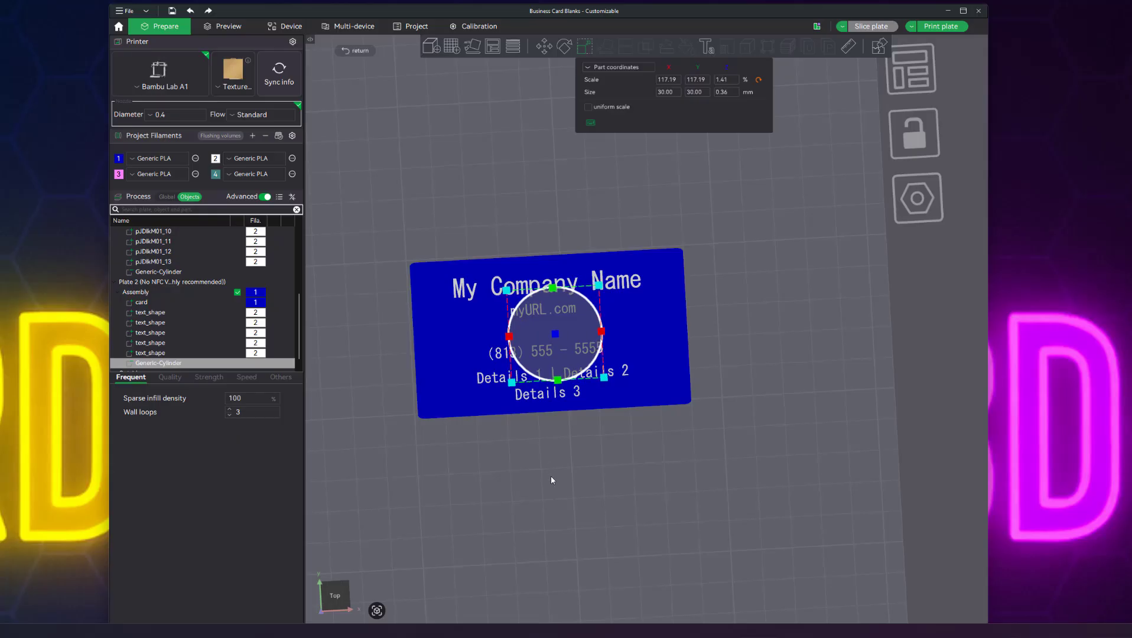
key(3)
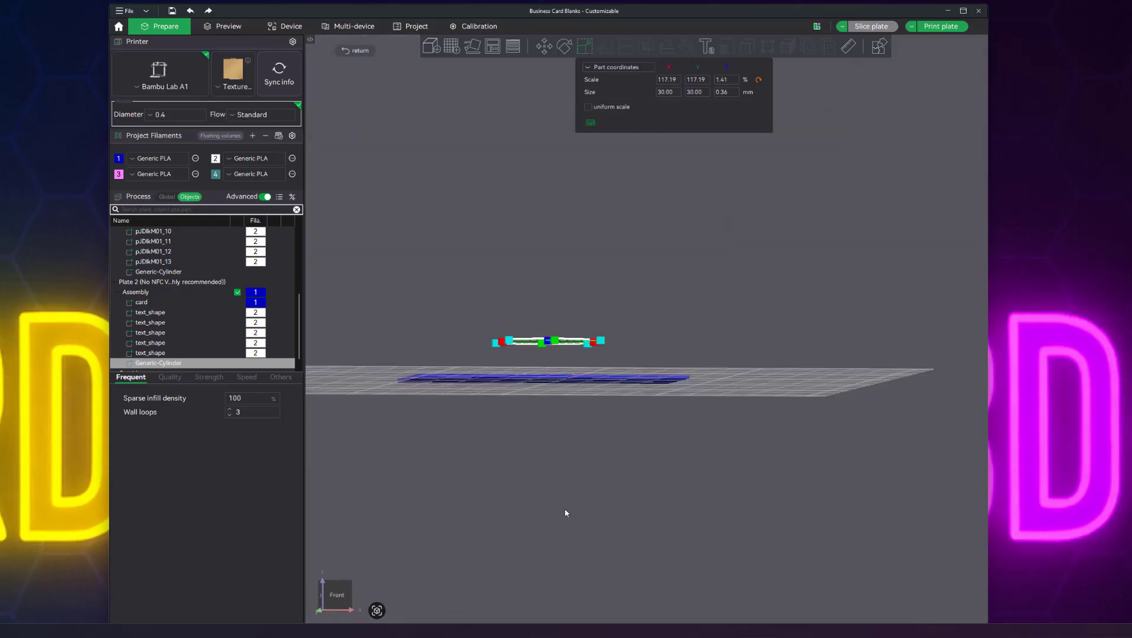
drag(565, 510, 568, 486)
- Set the disc's World-coordinate Z position to 0.84 mm with the Move tool
click(546, 48)
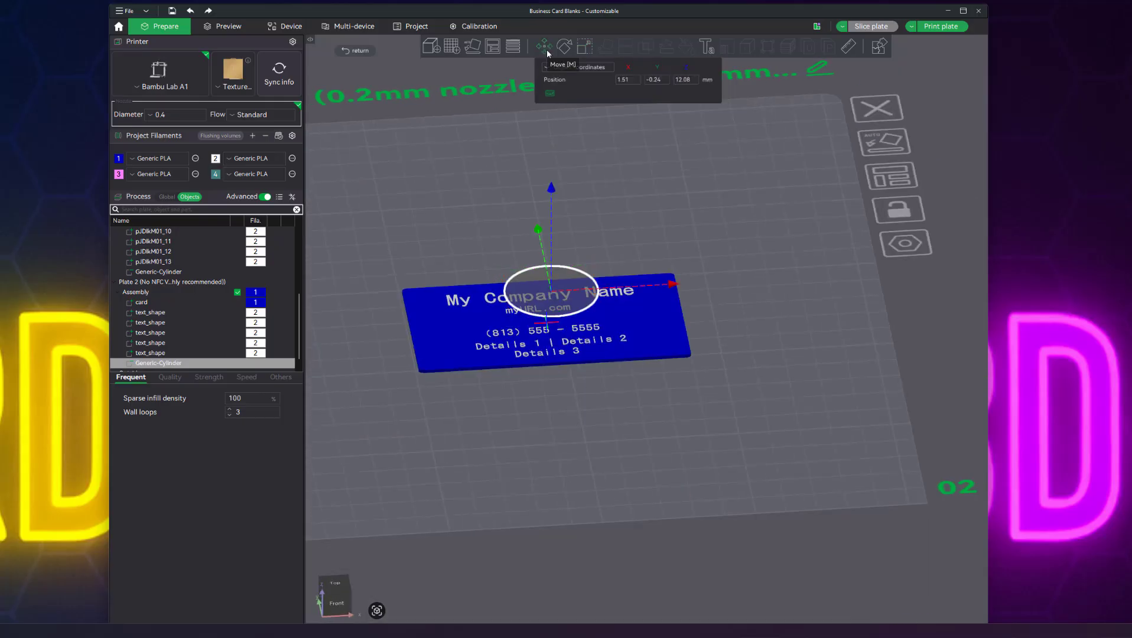
click(600, 69)
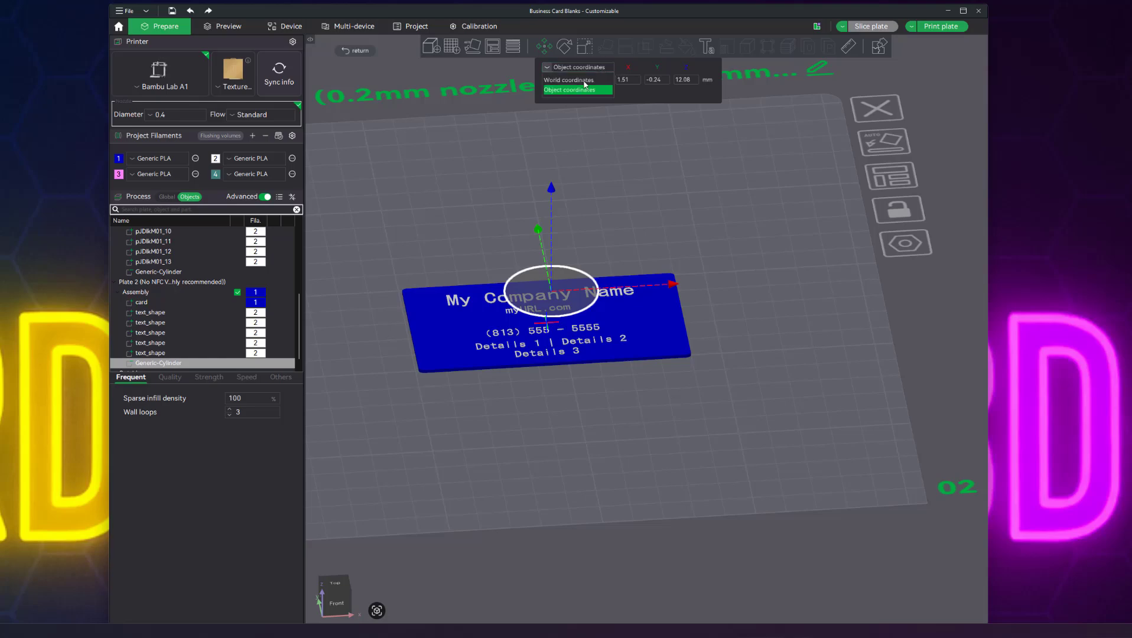
click(585, 81)
click(693, 80)
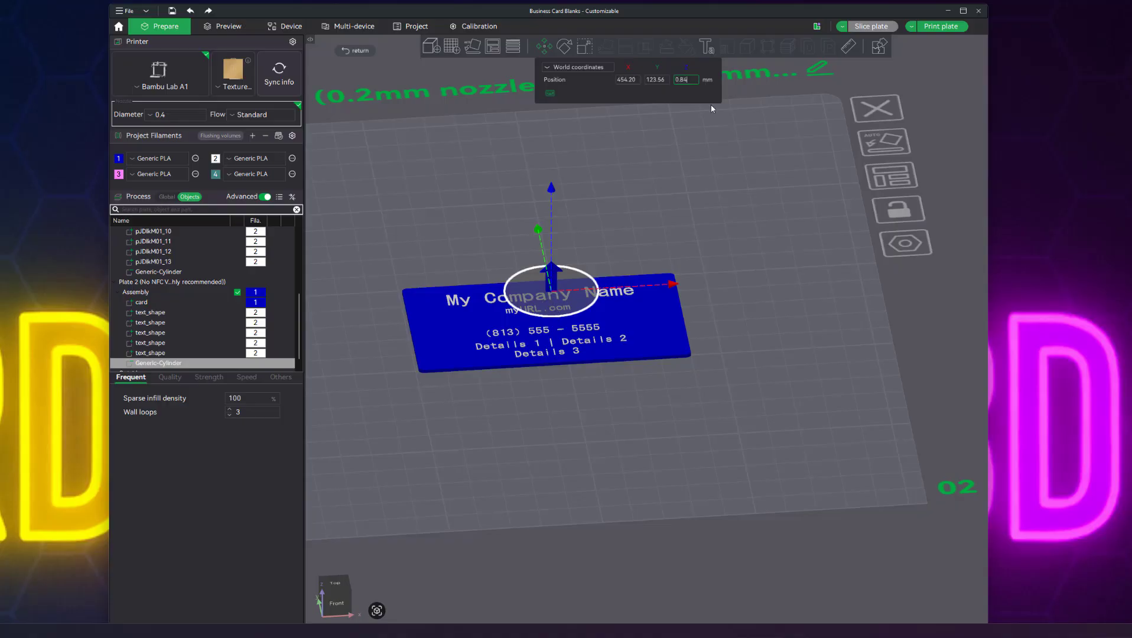
key(Return)
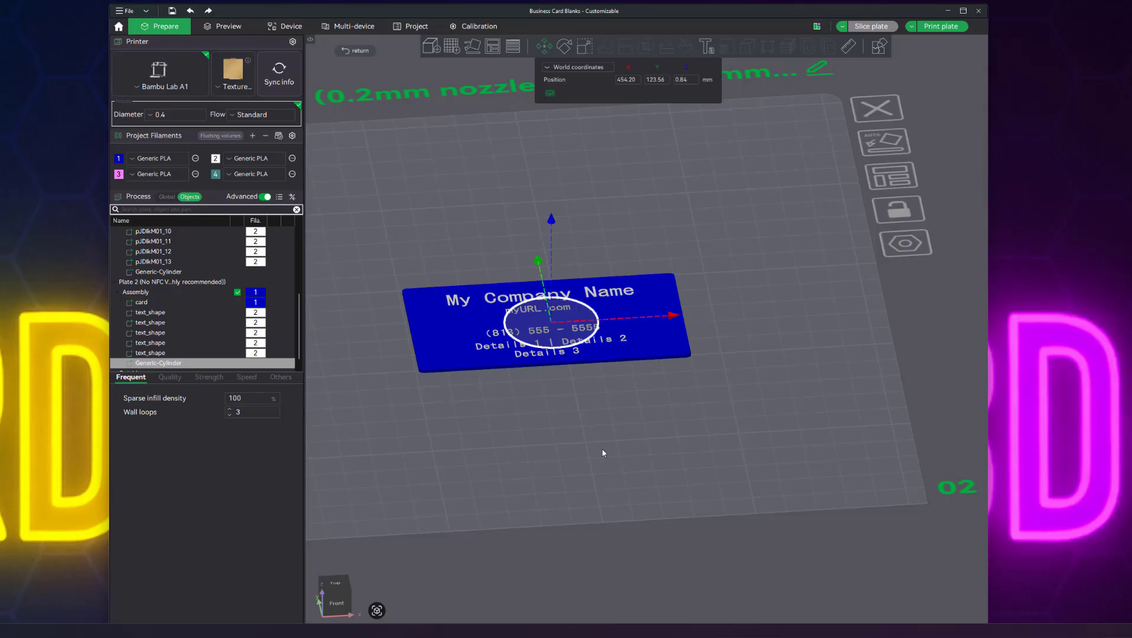
- Slice plate 2 with Ctrl+R from a close, low view of the card
drag(603, 453, 721, 214)
scroll(481, 372, up, 5)
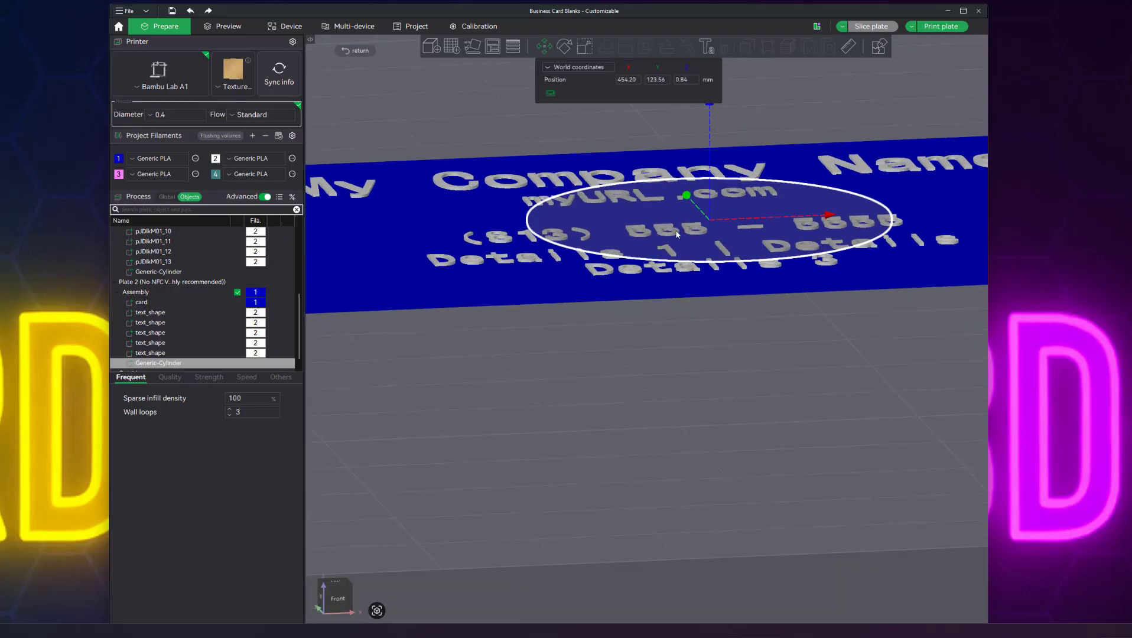
key(ctrl+r)
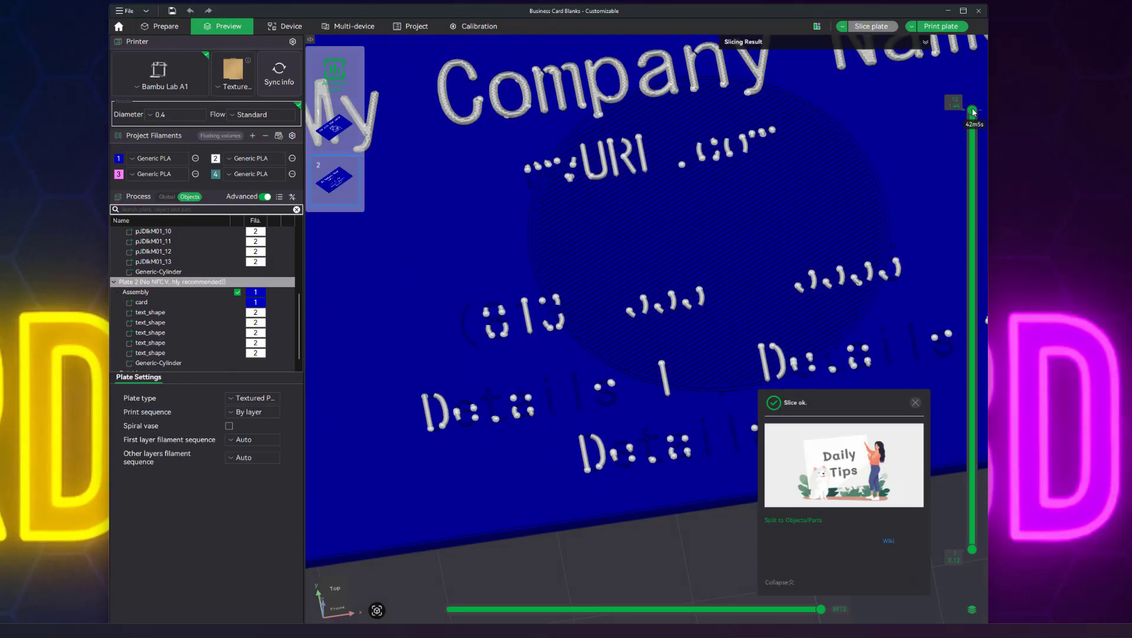
- Return to Prepare, view the card from the top, and re-slice the No NFC plate
drag(970, 210, 971, 111)
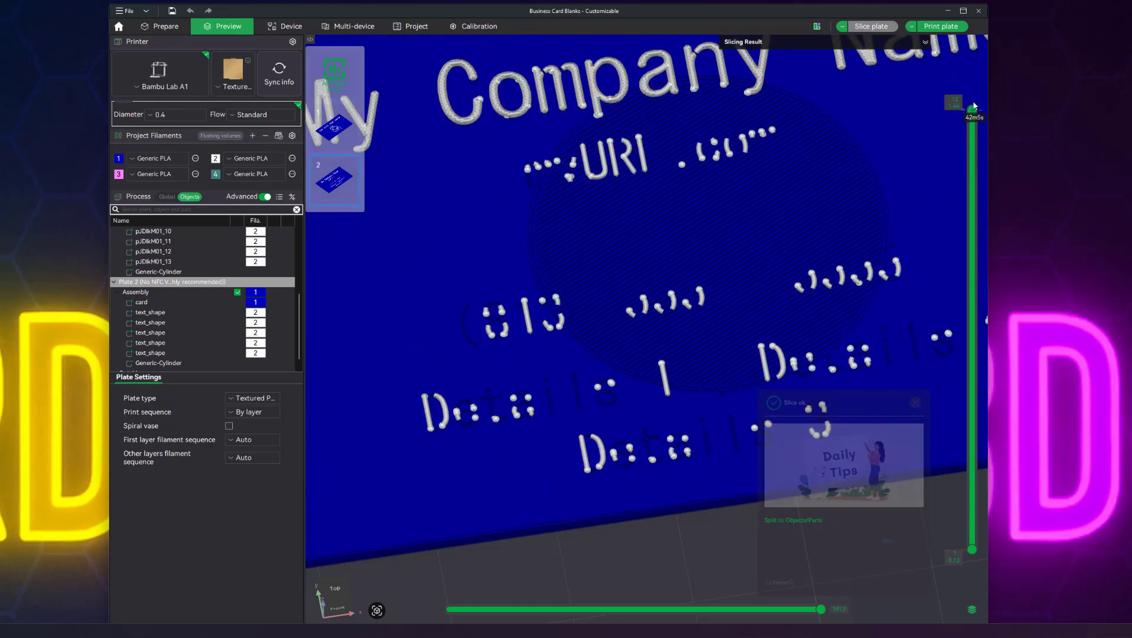
key(Tab)
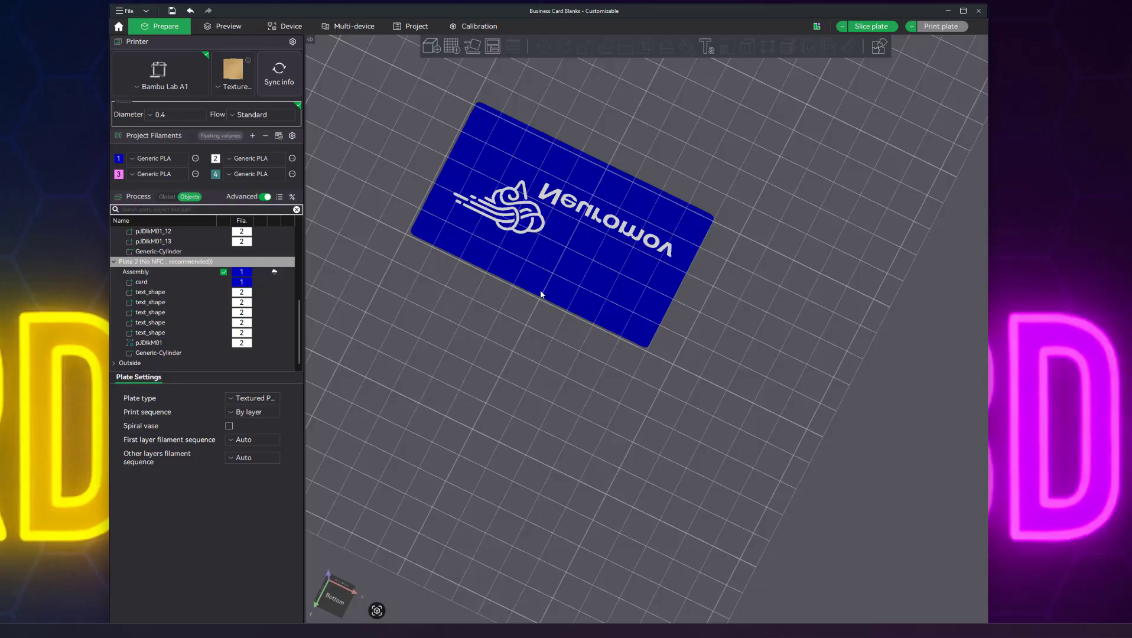
key(1)
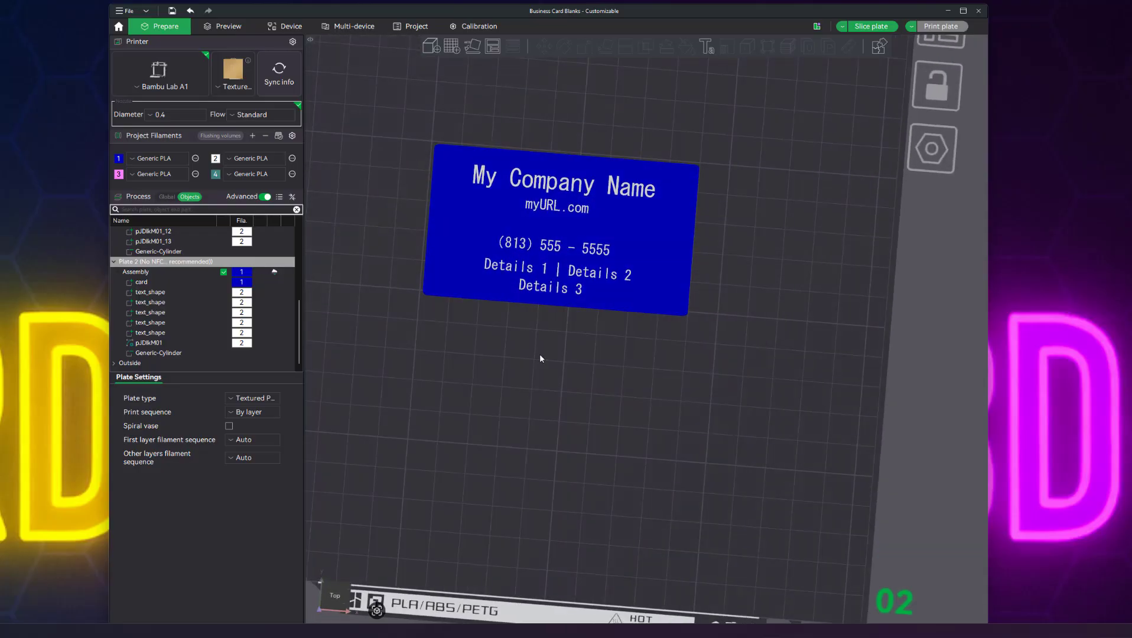
key(ctrl+r)
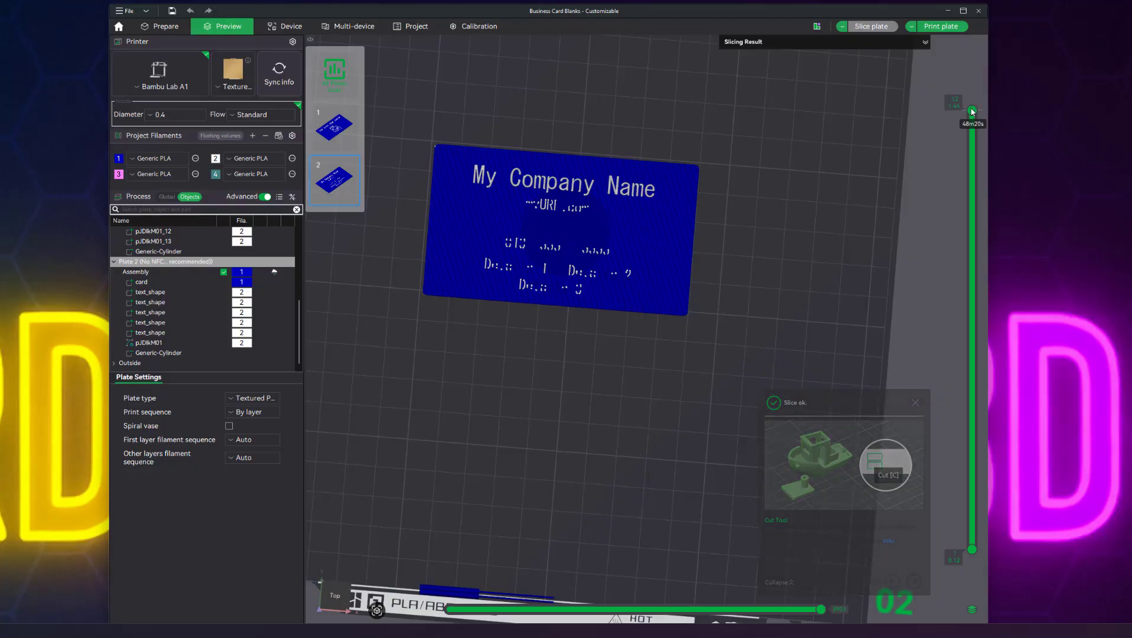
- Inspect the bottom Neuromov logo layers and the embedded disc pocket in the preview
drag(972, 163, 973, 543)
drag(736, 516, 603, 414)
mouse_move(821, 611)
mouse_down()
mouse_move(531, 611)
mouse_move(817, 611)
mouse_up()
key(1)
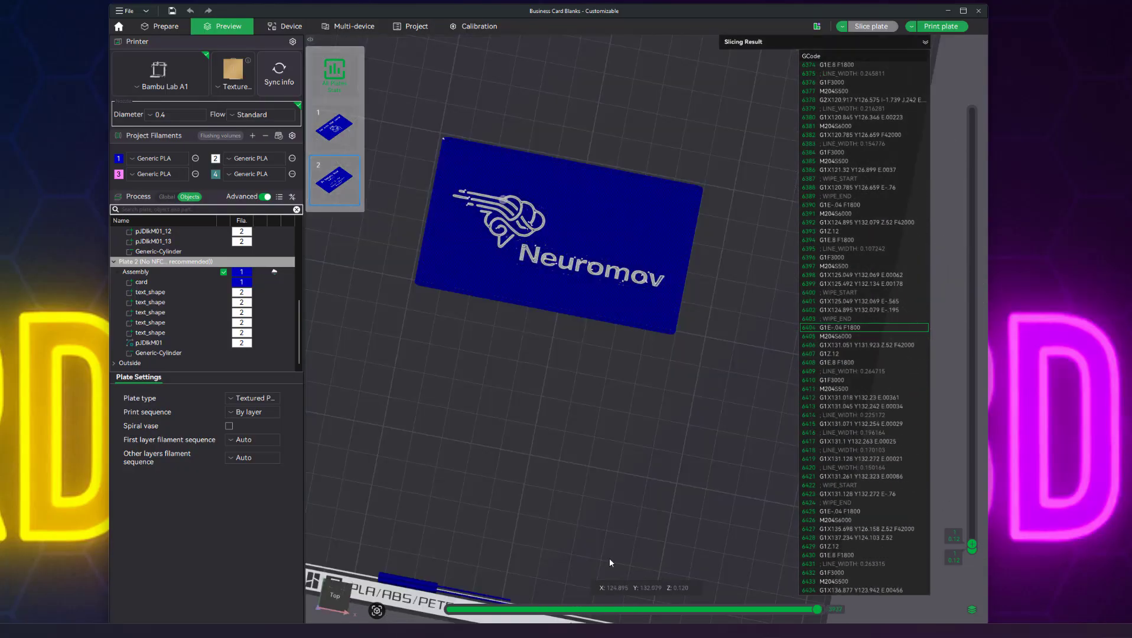
drag(965, 545, 972, 386)
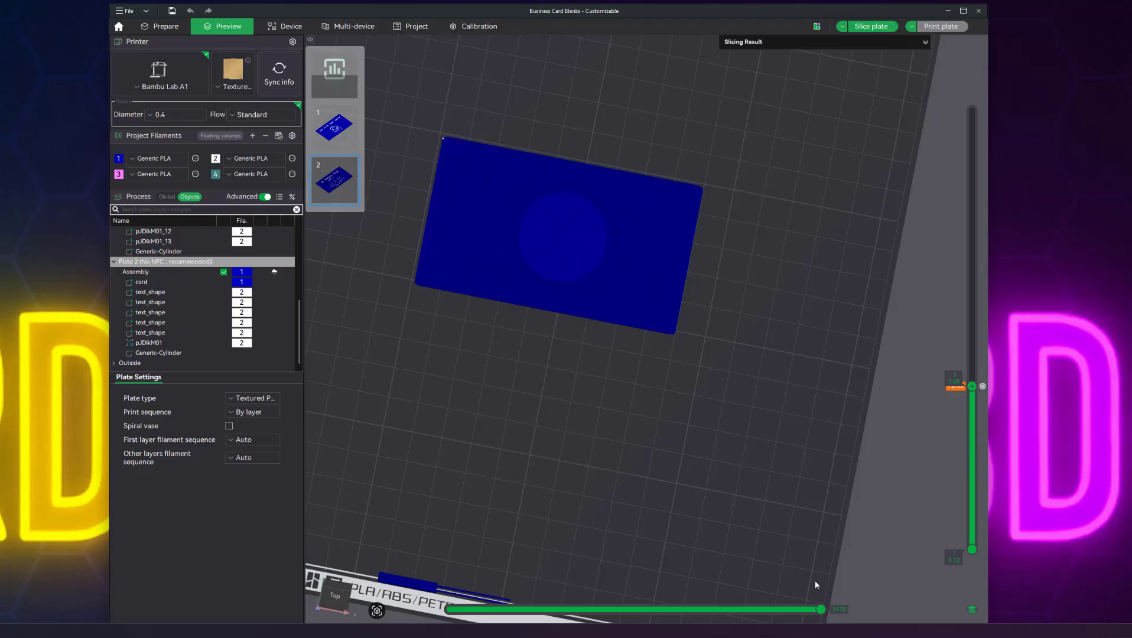
mouse_move(820, 611)
mouse_down()
mouse_move(518, 610)
mouse_move(821, 610)
mouse_up()
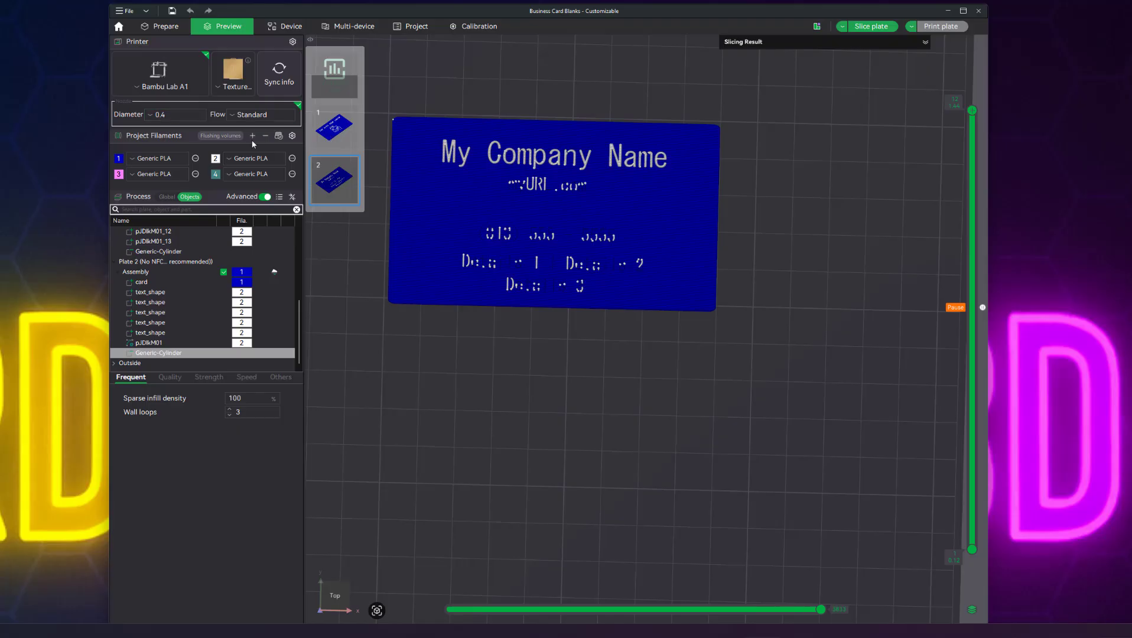
- Slice plate 2 with a 0.2 mm nozzle and view the 2h5m result
click(166, 116)
click(168, 132)
click(876, 27)
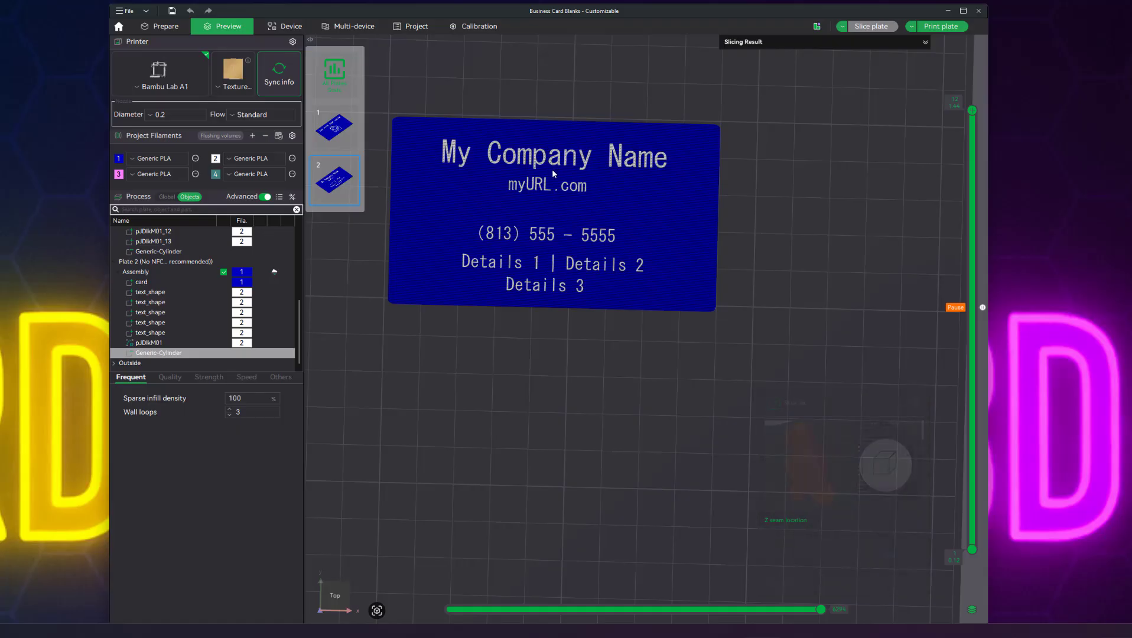
click(926, 41)
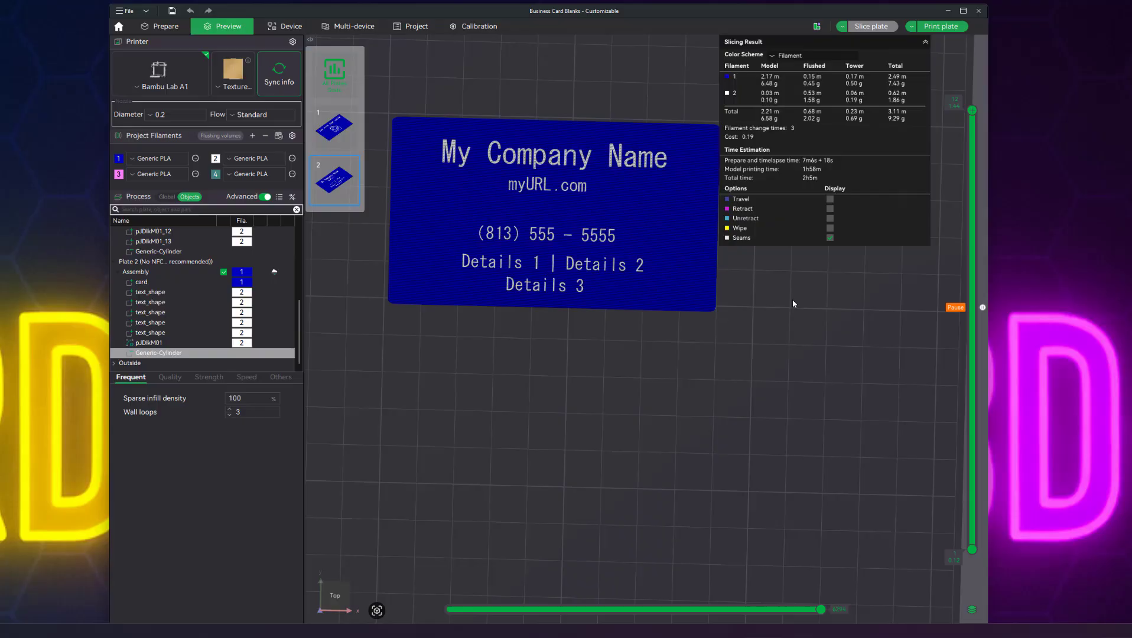
- Switch back to the 0.4 mm nozzle and re-slice, giving 50m55s
click(159, 116)
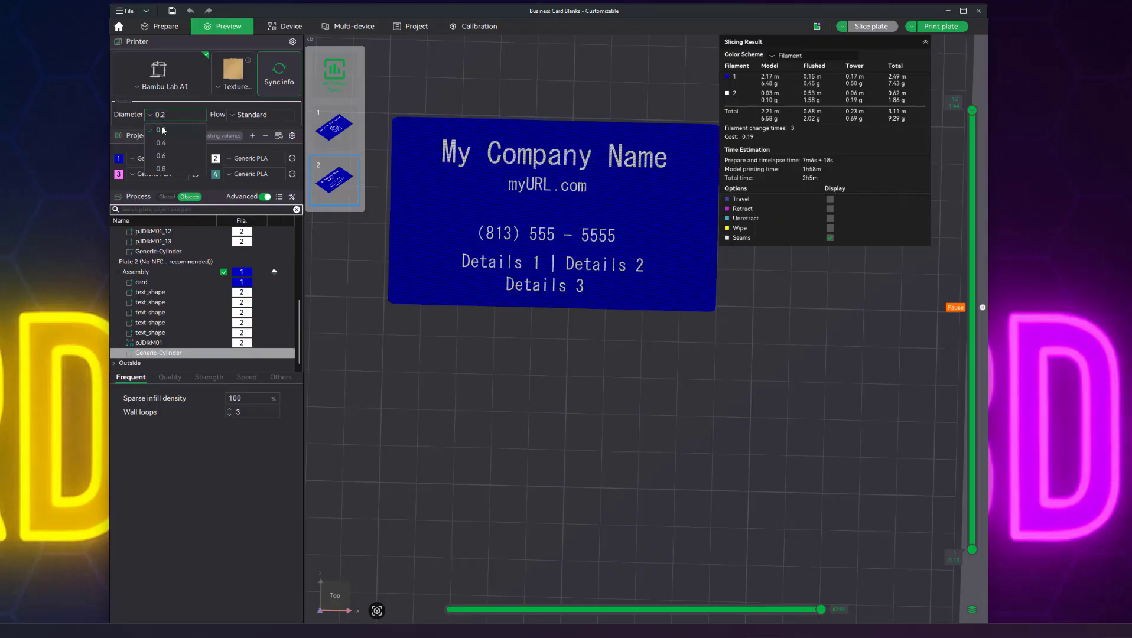
click(165, 144)
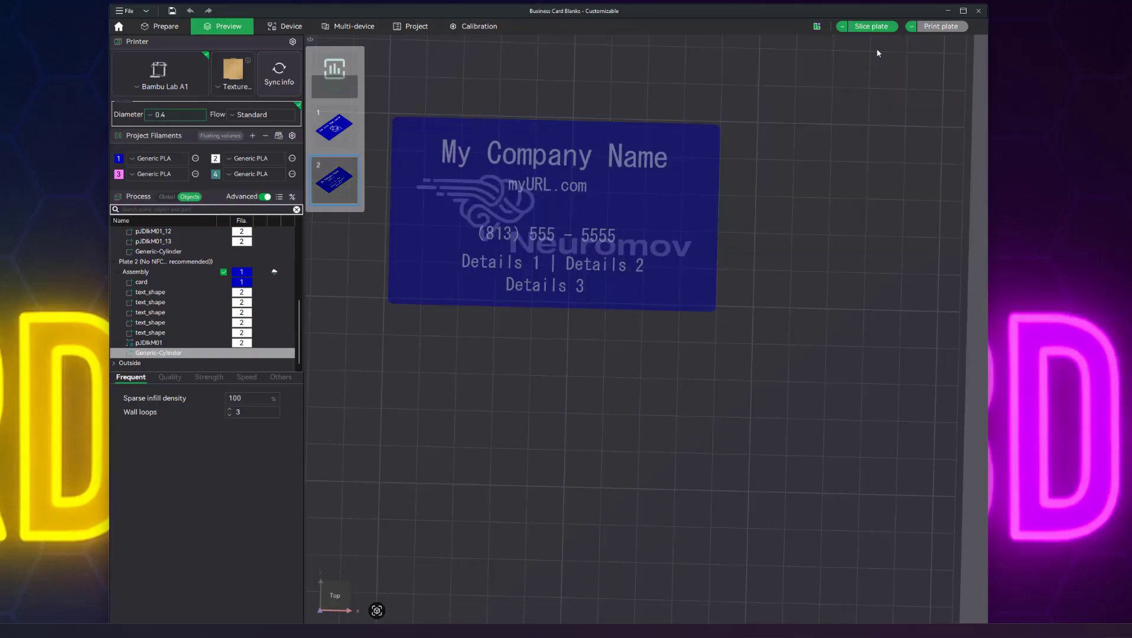
click(881, 27)
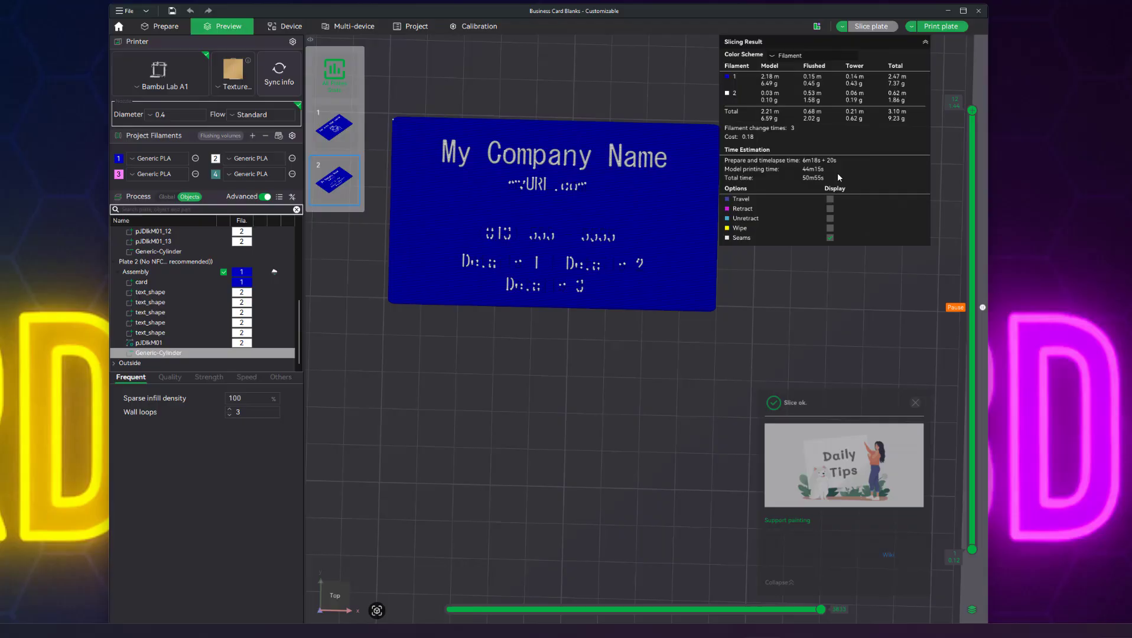
key(ctrl+1)
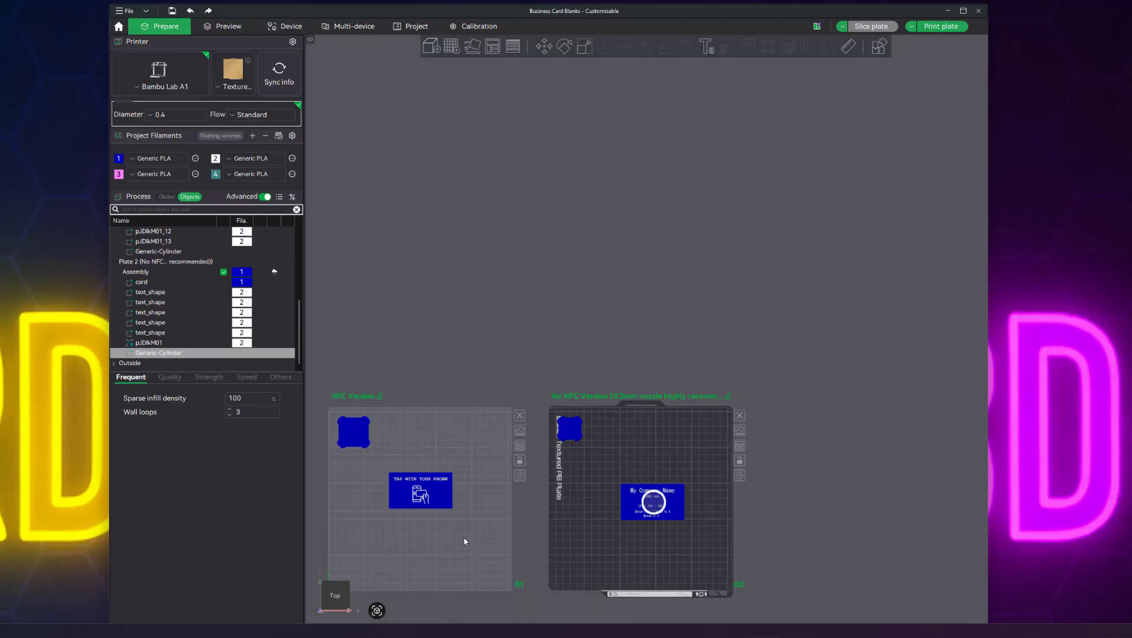